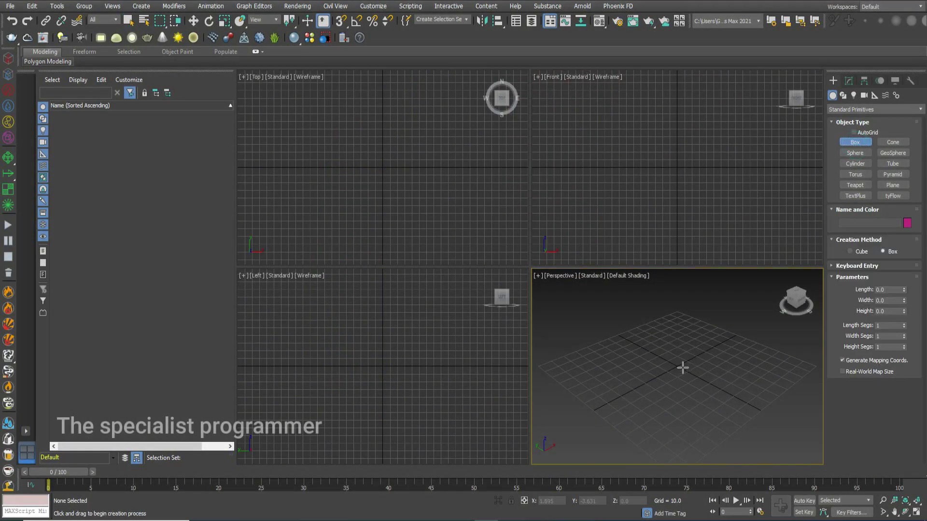
Step: Create a box near the centre of the perspective grid and set its length, width and height to 1
left_click_drag(682, 367, 664, 366)
left_click(705, 347)
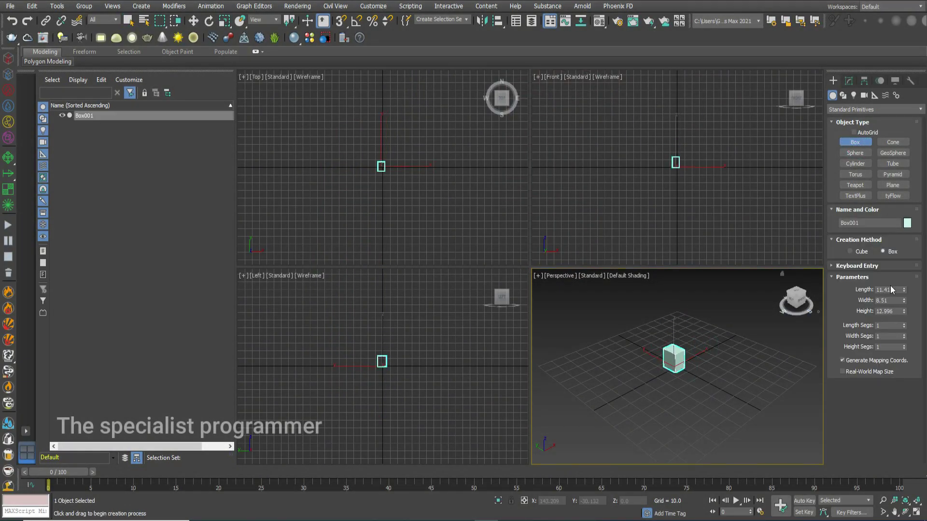
type("1")
key("Tab")
type("1")
key("Tab")
type("1")
key("Return")
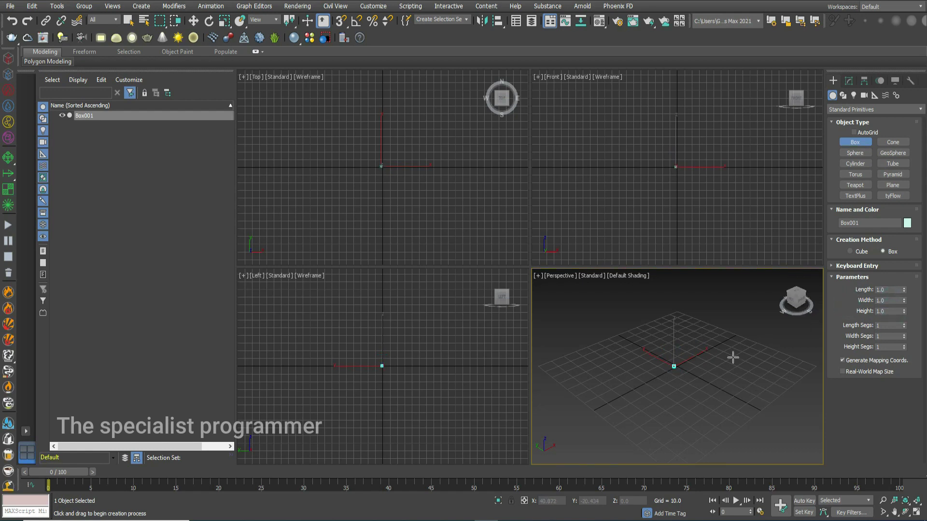
Step: Move the box onto the world origin by setting its X and Y positions to 0
right_click(681, 365)
right_click(687, 363)
left_click(698, 374)
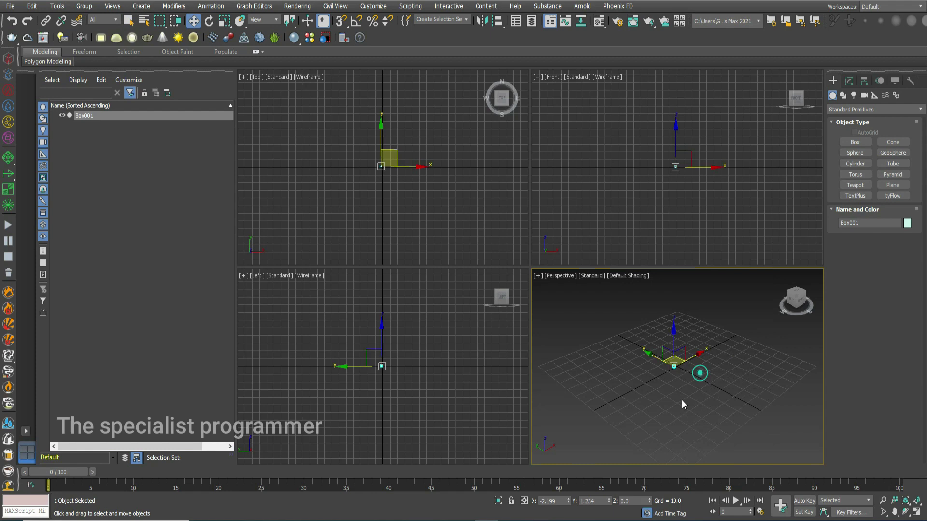
left_click_drag(602, 502, 567, 505)
double_click(555, 500)
type("0")
key("Tab")
Step: Clone the box along X in the front view at a spacing of about 1.04 to form a row of five boxes
left_click(703, 204)
scroll(698, 181, "up", 6)
left_click(915, 511)
key("alt+w")
key("alt+w")
scroll(322, 177, "up", 10)
scroll(697, 221, "down", 2)
left_click(702, 208)
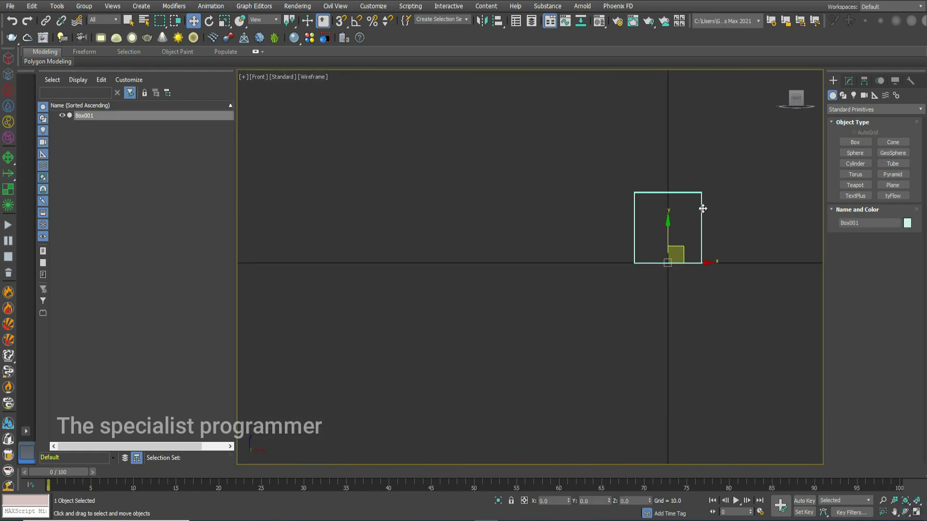
left_click_drag(705, 262, 775, 260, "shift")
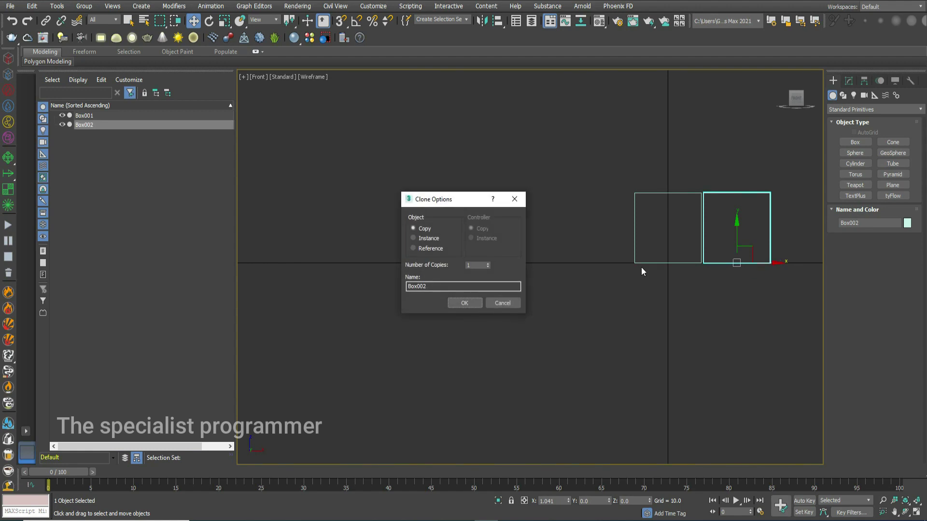
left_click(463, 304)
Step: Select all five boxes and centre the row on the vertical axis of the front view
left_click(894, 513)
mouse_move(737, 335)
left_mouse_down()
mouse_move(444, 339)
mouse_move(433, 370)
left_mouse_up()
key("w")
left_click_drag(724, 251, 322, 292)
left_click_drag(524, 267, 387, 253)
key("z")
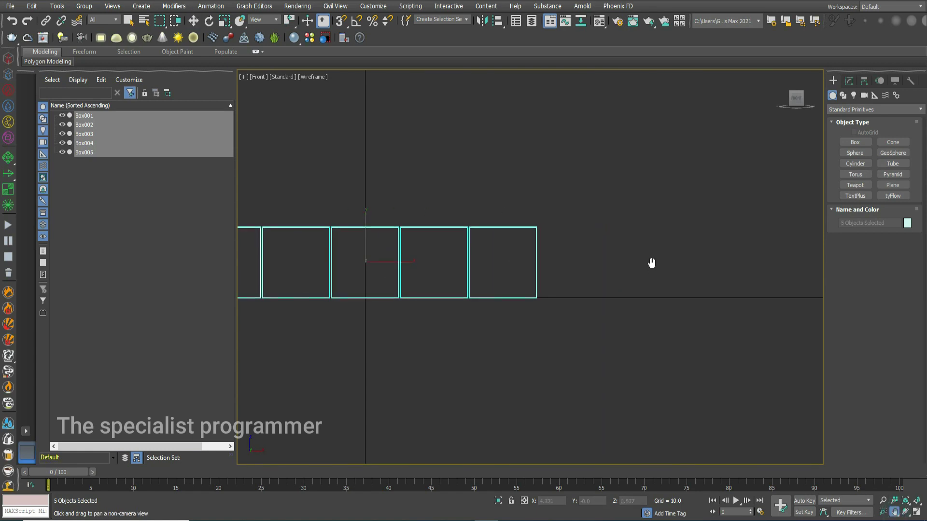
Step: Clone the row of five boxes upward with a narrow gap, making 11 copies
scroll(542, 324, "up", 8)
left_click_drag(459, 413, 454, 414)
scroll(453, 410, "up", 5)
left_click_drag(281, 430, 283, 430)
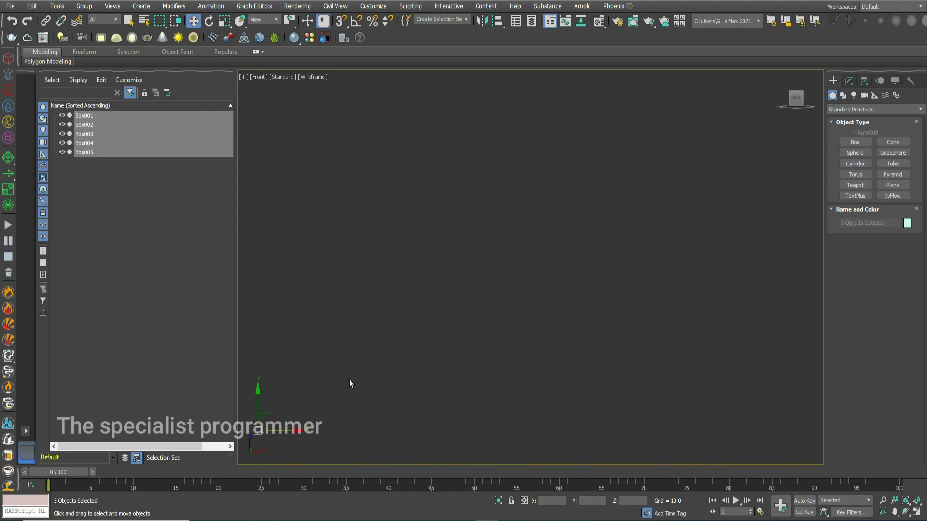
scroll(472, 312, "down", 5)
middle_click_drag(462, 283, 573, 292)
left_click_drag(539, 328, 544, 256, "shift")
left_click(476, 264)
type("11")
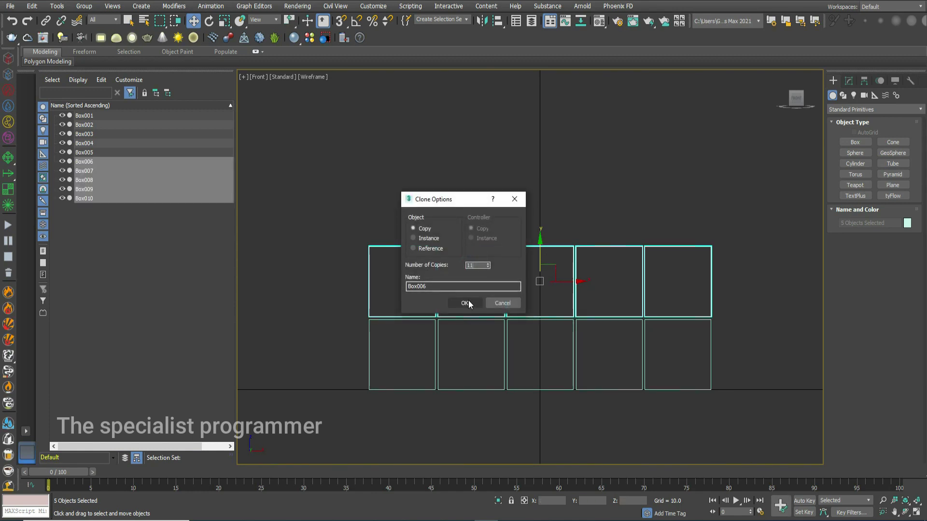
left_click(464, 301)
Step: Display the front view with Facets shading and give all the boxes a light purple object colour
left_click(323, 77)
left_click(347, 98)
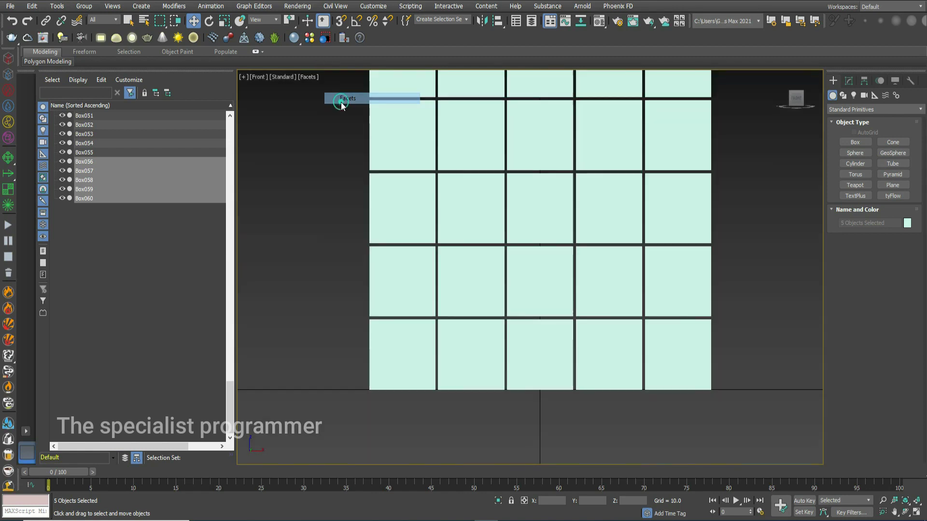
key("ctrl+a")
left_click(907, 223)
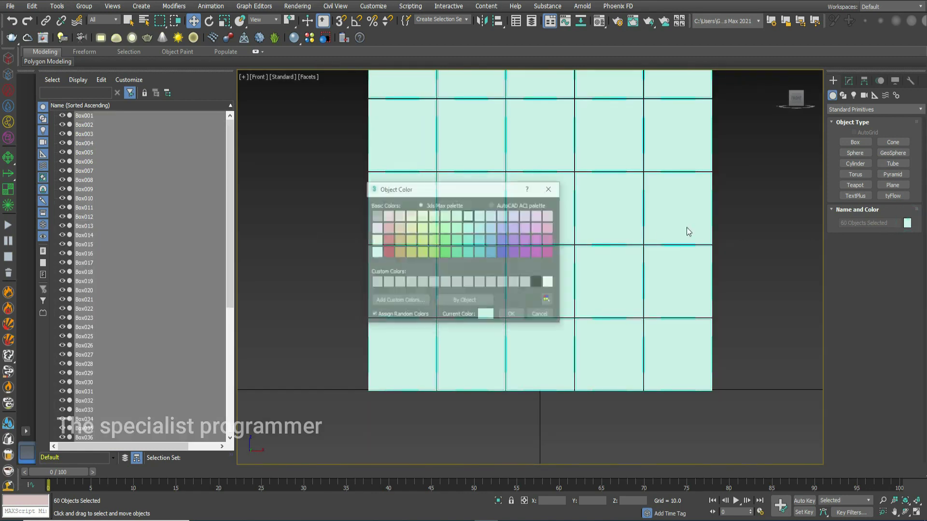
left_click(515, 227)
left_click(513, 316)
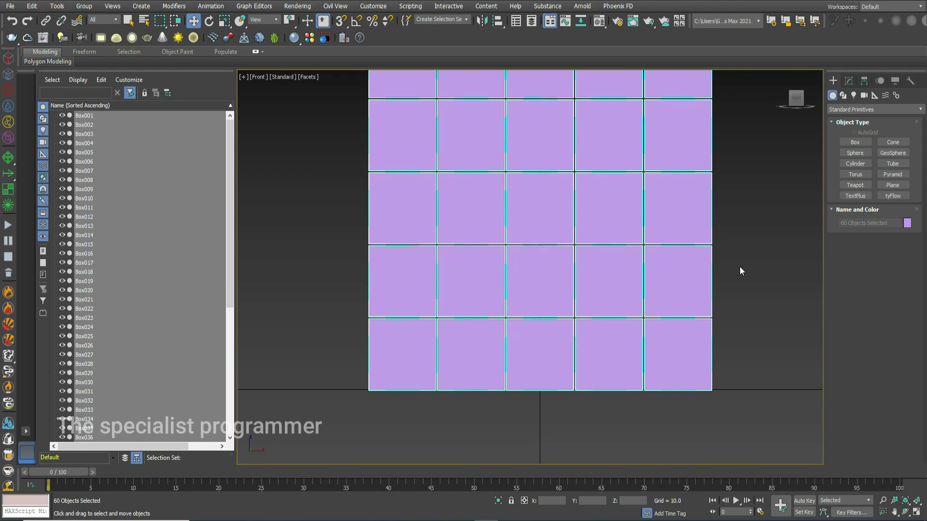
left_click(740, 266)
Step: Delete the boxes between and outside the legs and those between the arms and torso, leaving a blocky human figure
scroll(537, 343, "down", 4)
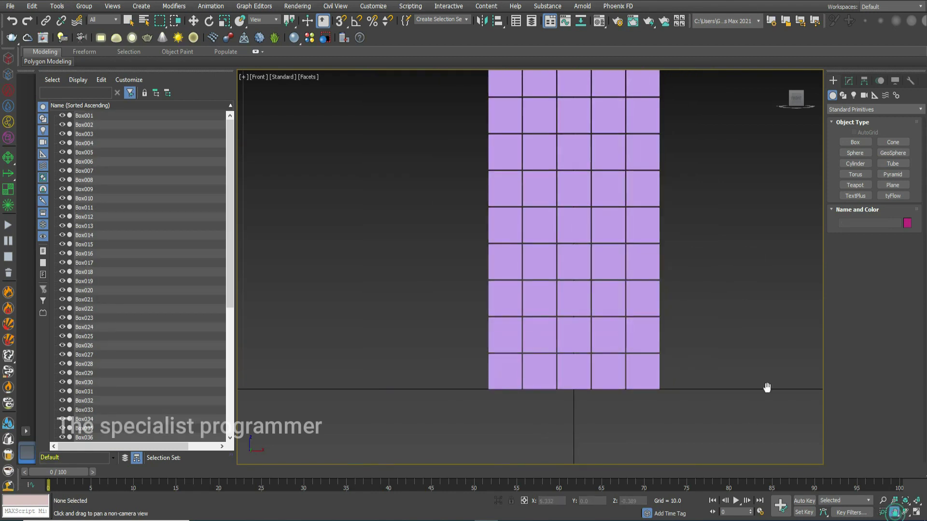
scroll(628, 326, "down", 3)
left_click_drag(583, 413, 586, 288)
left_click_drag(627, 412, 616, 260)
left_click_drag(534, 255, 535, 412)
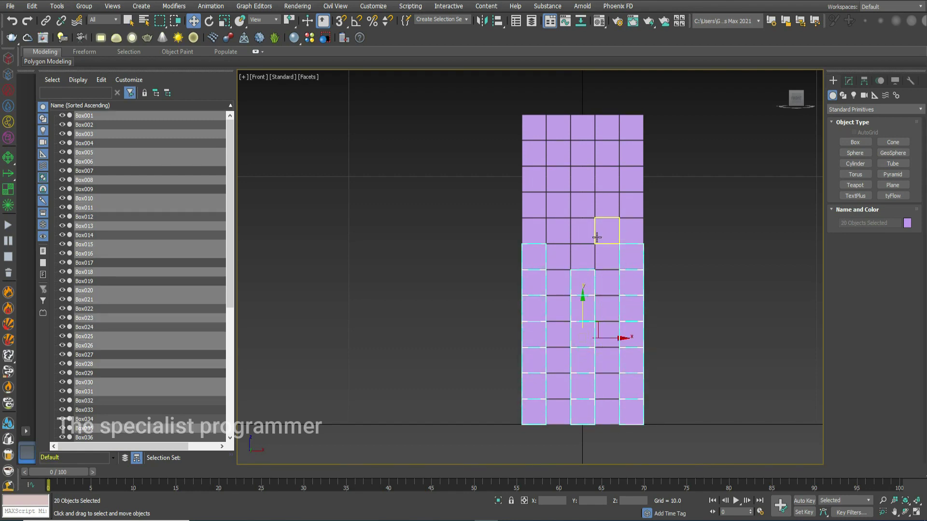
left_click(609, 174, "ctrl")
left_click(608, 155, "ctrl")
left_click(608, 202, "ctrl")
left_click(608, 227, "ctrl")
left_click(558, 154, "ctrl")
left_click(557, 180, "ctrl")
left_click_drag(556, 208, 559, 233)
key("Delete")
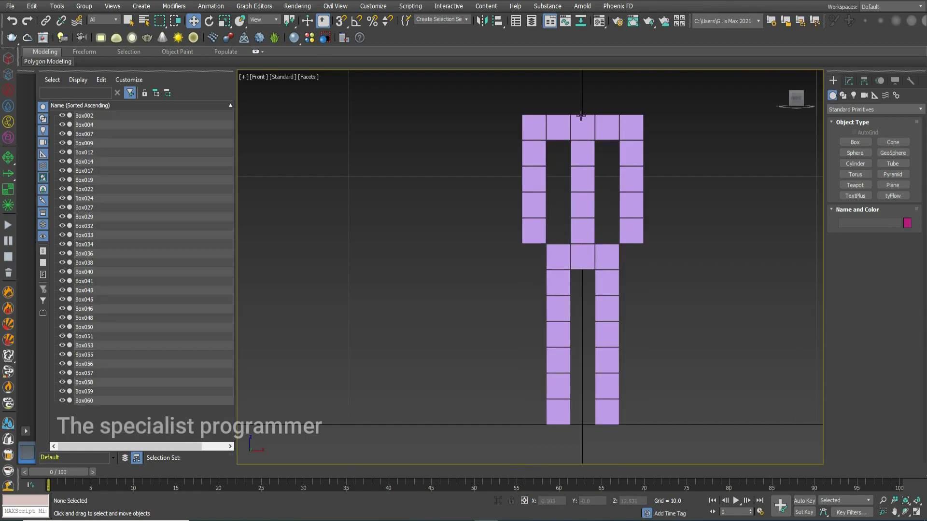
Step: Clone the top centre box upward as the head and set its length, width and height to 2
left_click(582, 119)
left_click_drag(582, 117, 584, 81, "shift")
left_click(464, 303)
left_click(848, 81)
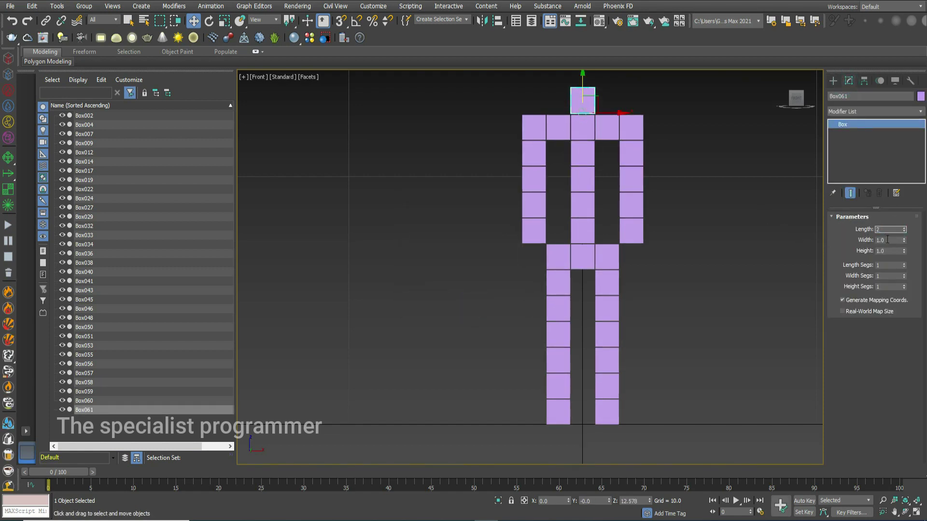
left_click(891, 250)
type("2")
key("Return")
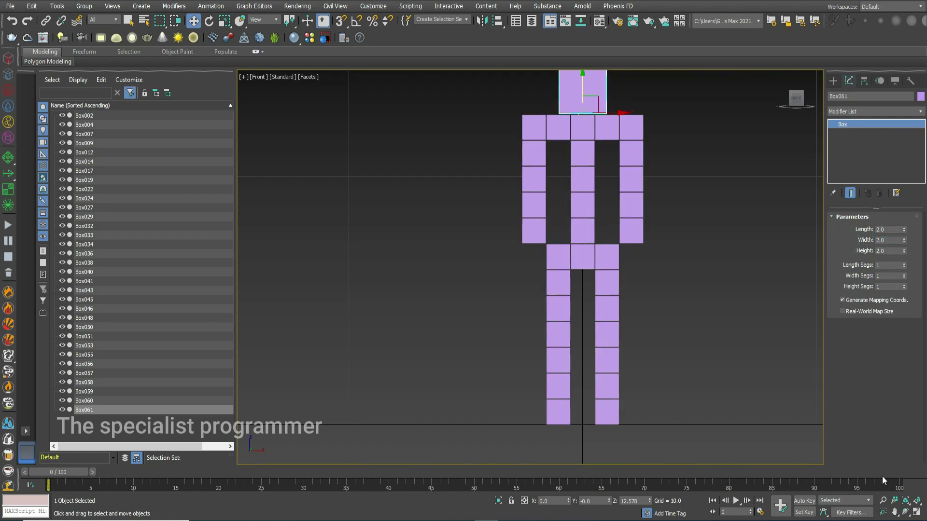
left_click(733, 329)
Step: Make all the figure's boxes See-Through and set their rendering visibility to 0.2 in the object properties
key("ctrl+a")
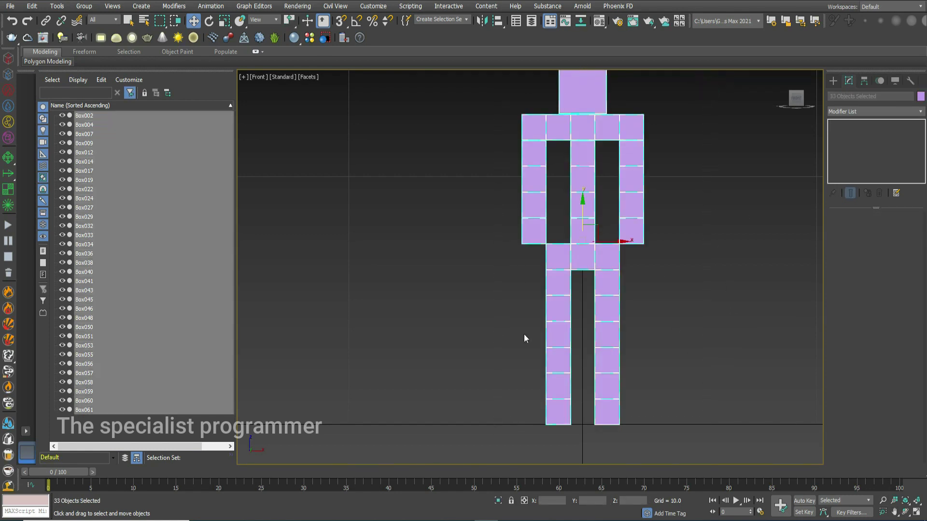
right_click(555, 262)
left_click(585, 335)
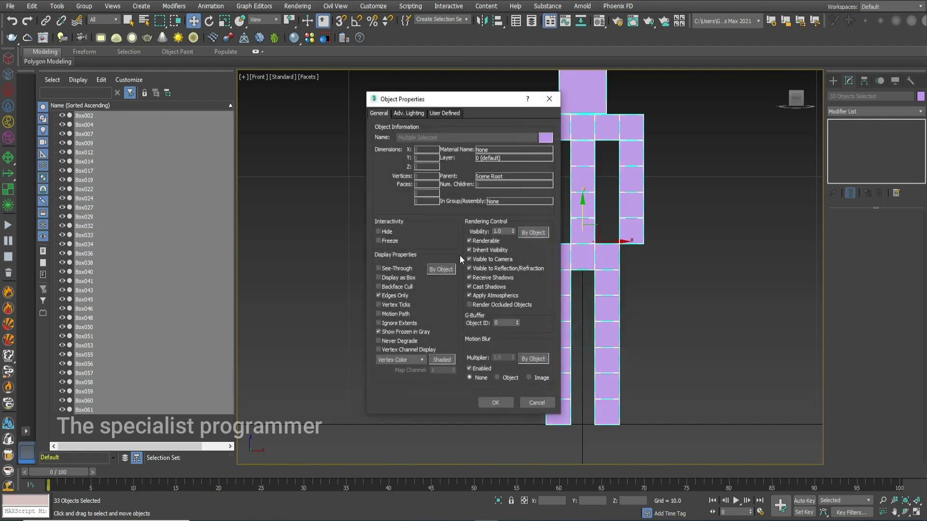
double_click(499, 232)
type("0.")
left_click(494, 402)
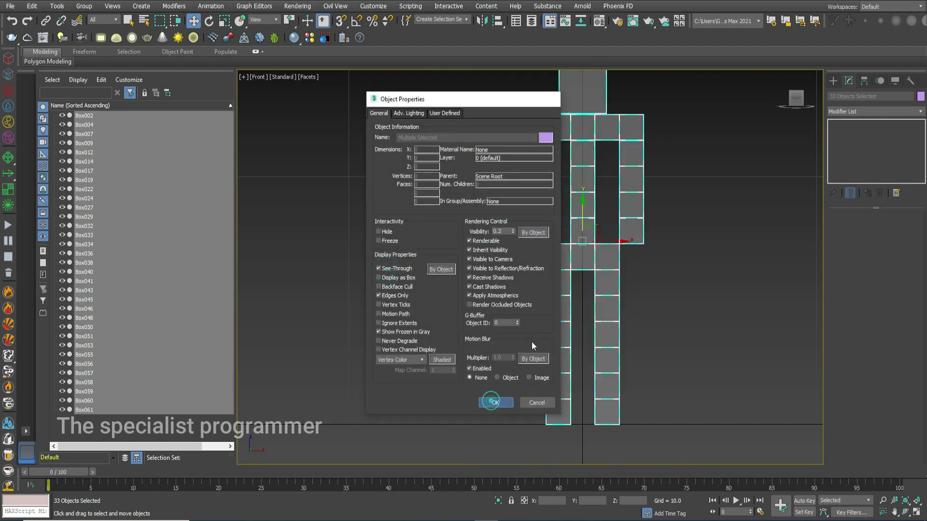
Step: Select all the boxes of the figure and freeze them
left_click(726, 230)
key("ctrl+a")
right_click(527, 211)
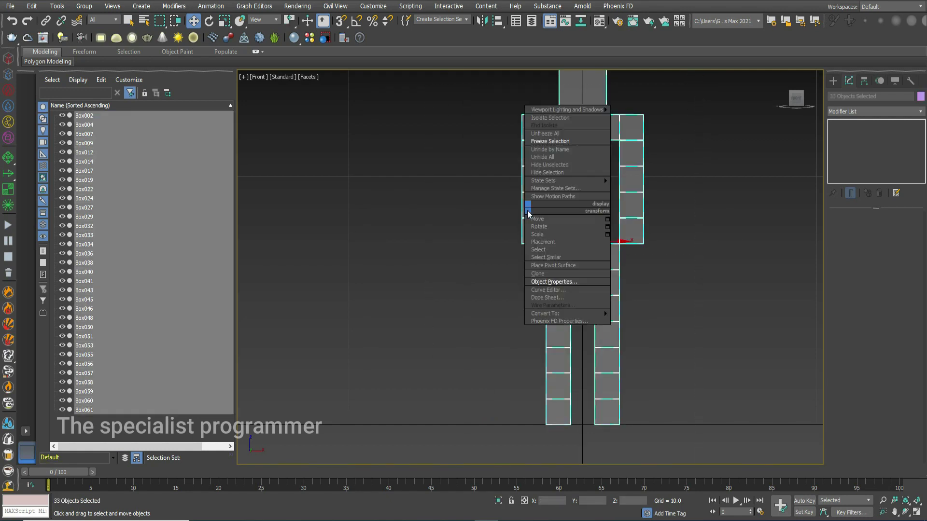
left_click(553, 141)
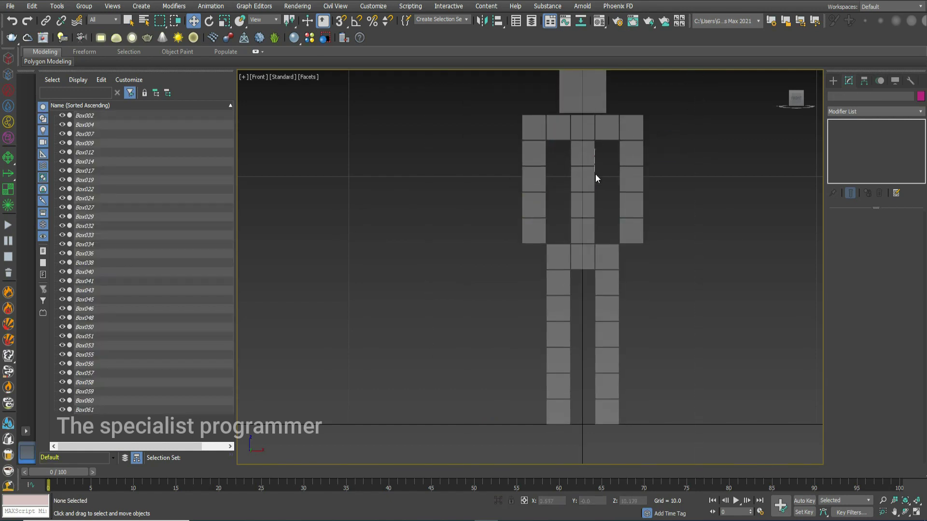
Step: Create a Biped over the frozen box figure in the front view, sized to roughly the figure's height
left_click(833, 81)
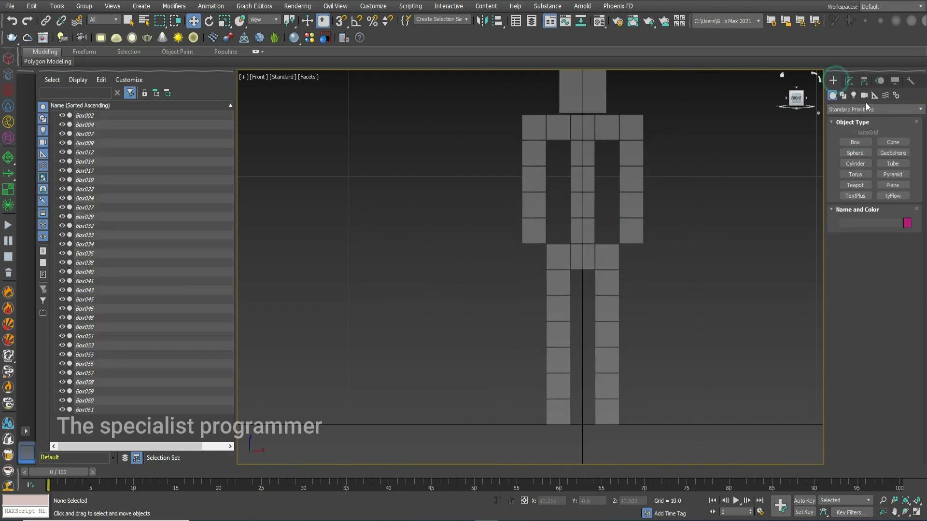
left_click(896, 95)
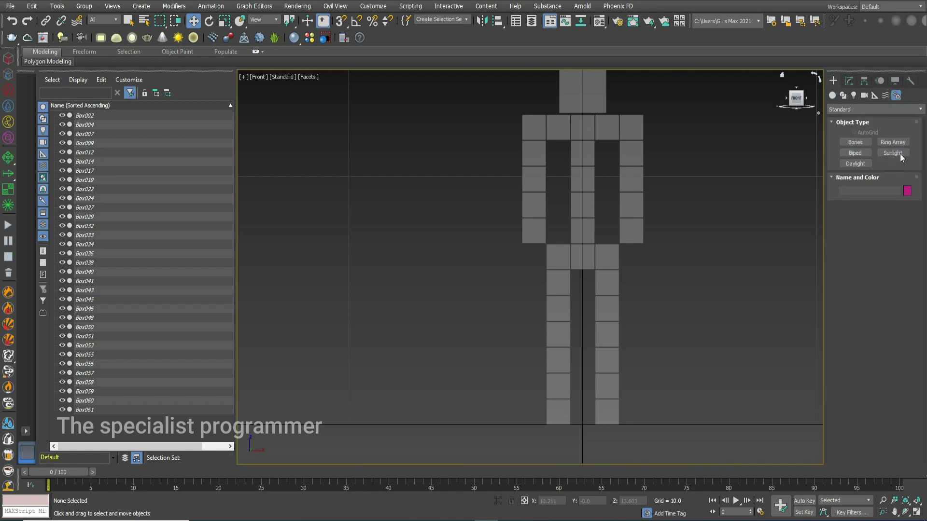
left_click(858, 153)
left_click_drag(586, 355, 581, 10)
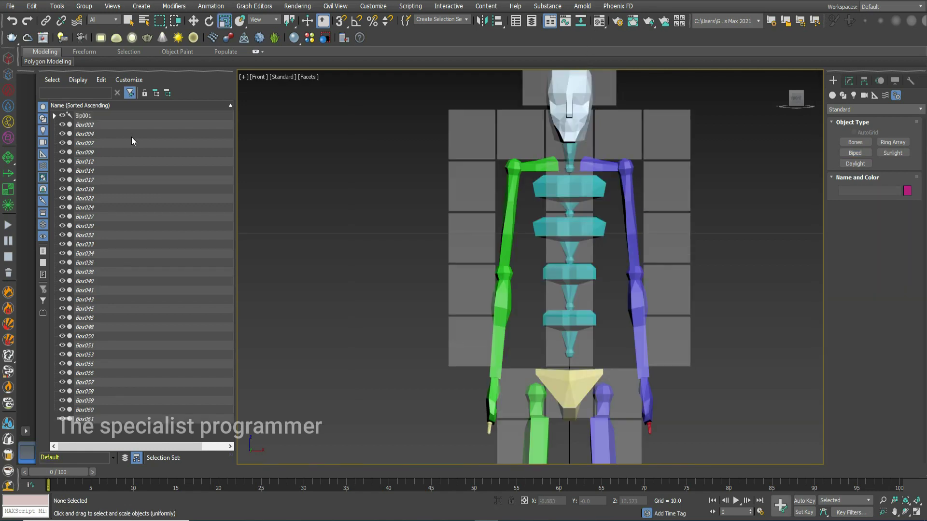
Step: Select the biped's root Bip001 and turn on Figure Mode
left_click(128, 115)
left_click(880, 80)
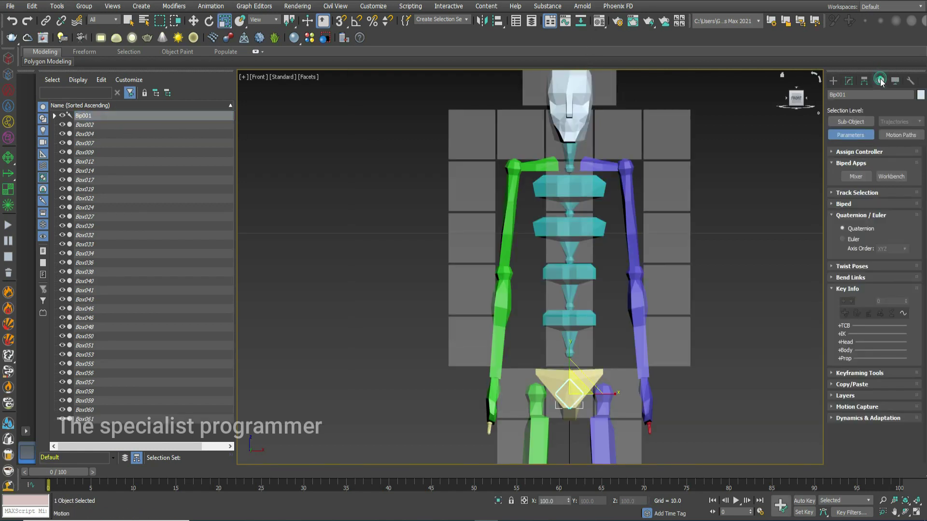
left_click(832, 203)
left_click(846, 227)
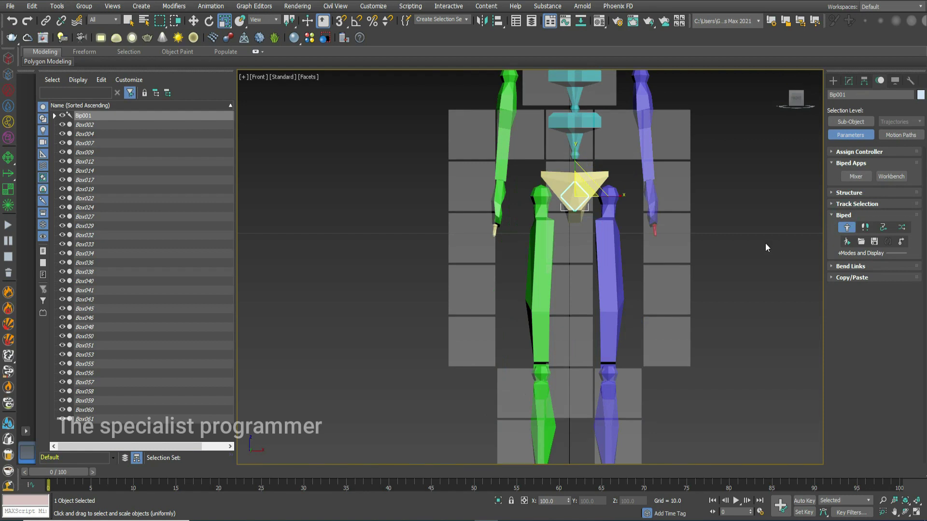
Step: Move the biped's root down to the figure's hip boxes and set its X position to 0
right_click(579, 200)
left_click(598, 210)
left_click_drag(572, 167, 568, 294)
double_click(560, 500)
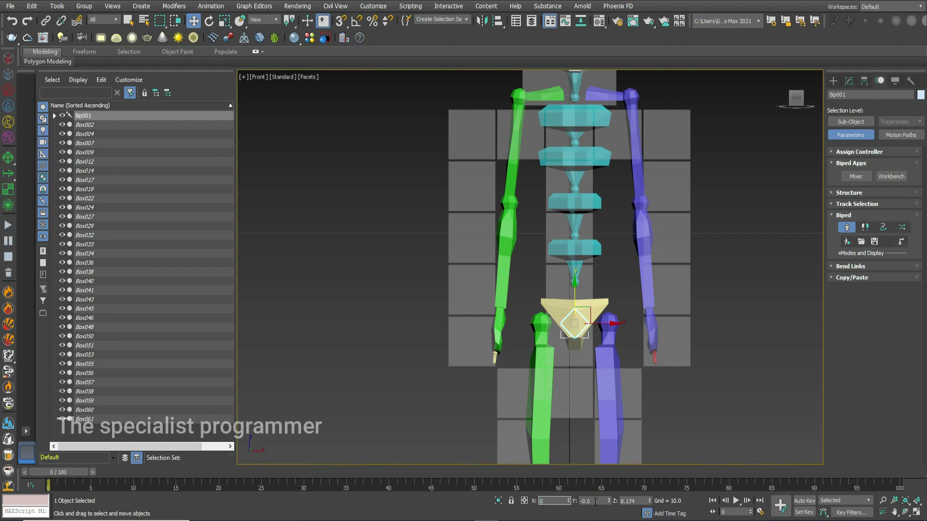
type("0")
key("Tab")
left_click_drag(568, 297, 596, 352)
Step: Lengthen the biped's upper spine links one by one with non-uniform scaling to fill the torso boxes
left_click(580, 324)
right_click(579, 323)
left_click(601, 349)
left_click(578, 280)
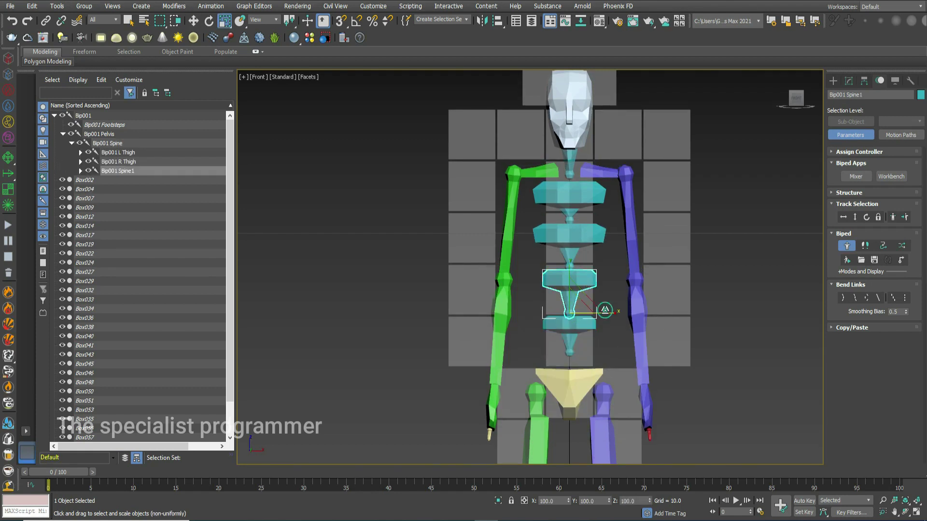
left_click_drag(604, 310, 608, 312)
left_click(586, 238)
left_click_drag(605, 259, 611, 261)
left_click(583, 188)
left_click_drag(605, 207, 610, 206)
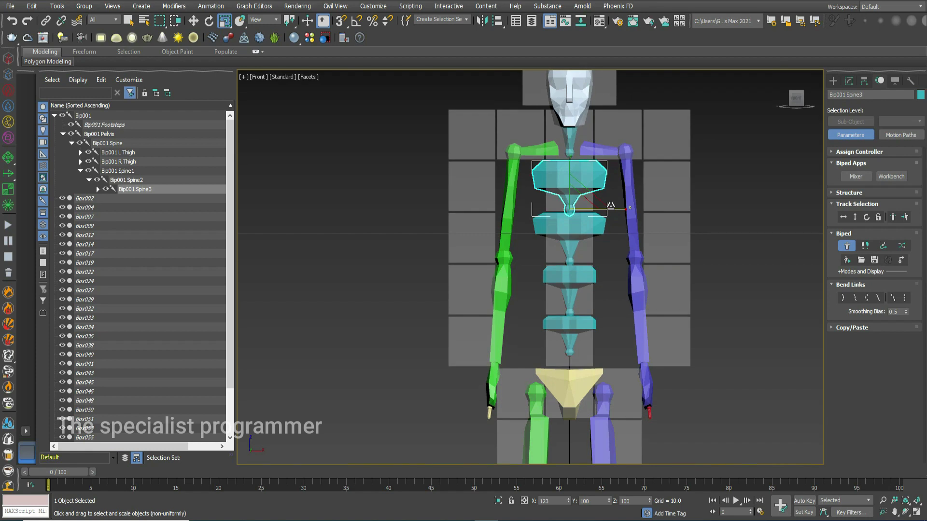
Step: Scale the neck and head bones longer so that the head reaches the top of the head box
left_click(571, 140)
left_click_drag(603, 152, 621, 153)
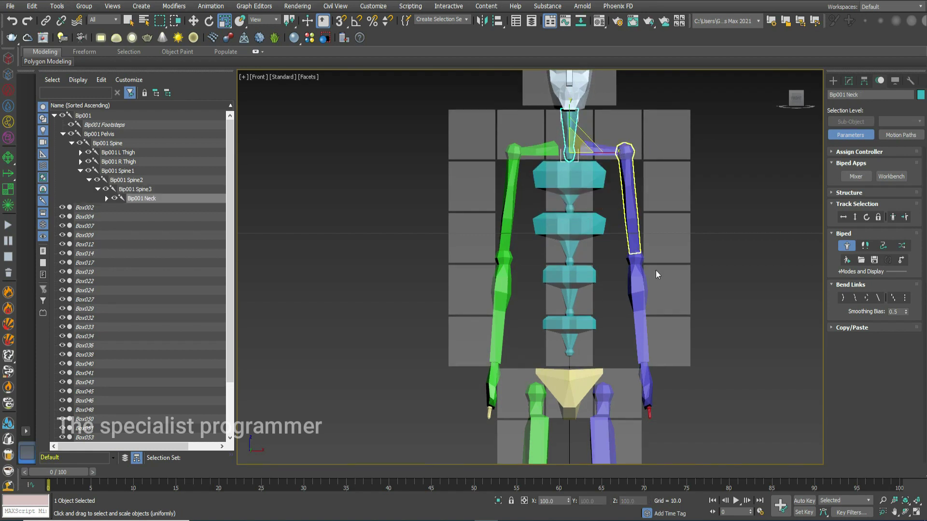
middle_click_drag(783, 204, 770, 327)
left_click(562, 189)
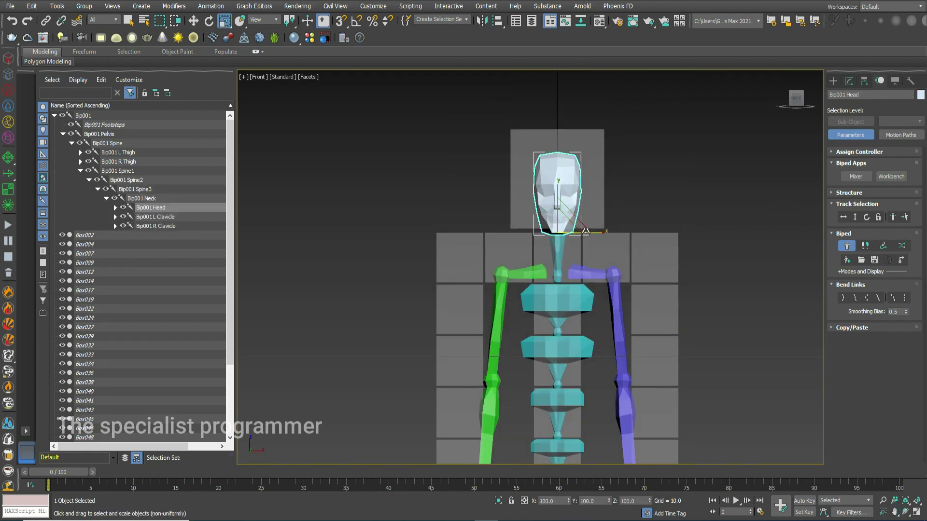
left_click(559, 256)
left_click_drag(589, 277, 595, 277)
left_click(564, 209)
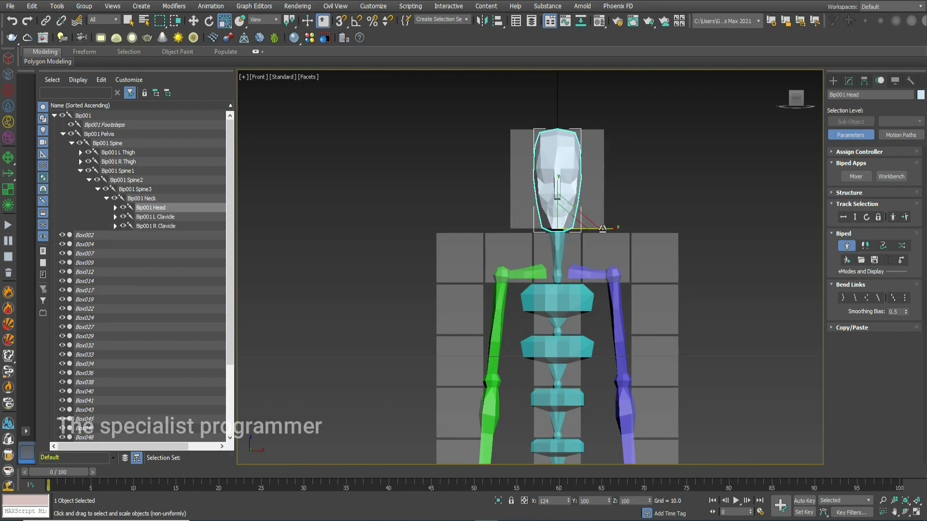
left_click(672, 227)
Step: Move the left and right clavicles up together by about 0.28 to the middle of the shoulder boxes
left_click(588, 278)
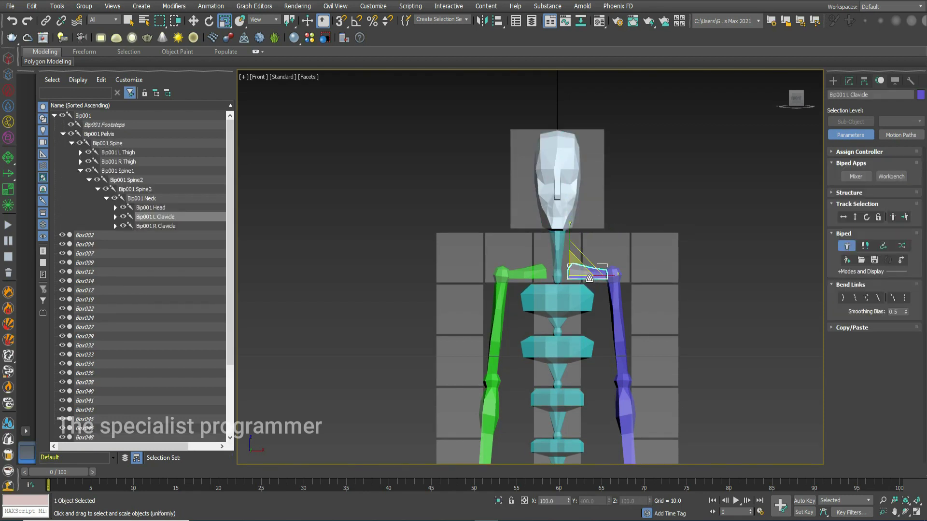
left_click(526, 267, "ctrl")
right_click(539, 265)
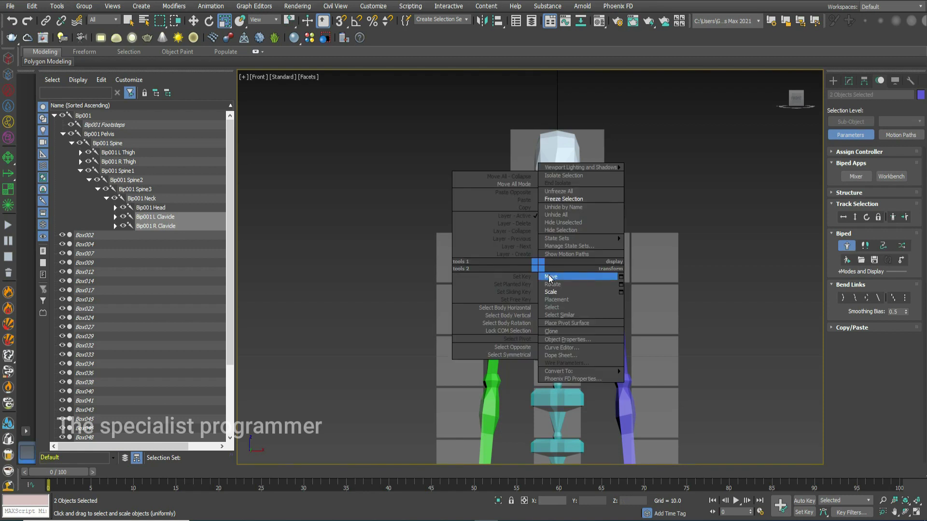
left_click(553, 269)
left_click_drag(559, 241, 565, 236)
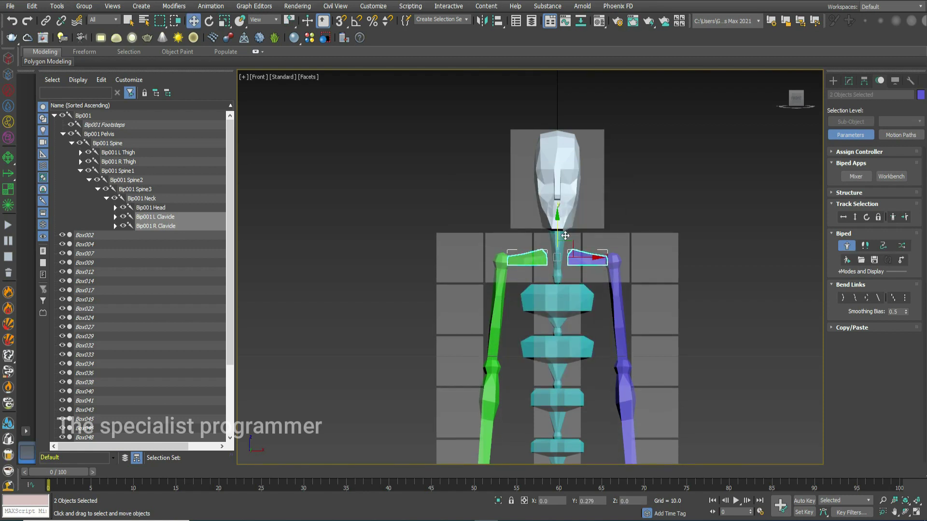
Step: Move the left and right clavicles outward from the neck by about 0.5 each so the arms sit over the arm boxes
left_click(627, 221)
left_click_drag(600, 263, 624, 263)
left_click(535, 260)
left_click_drag(557, 261, 535, 262)
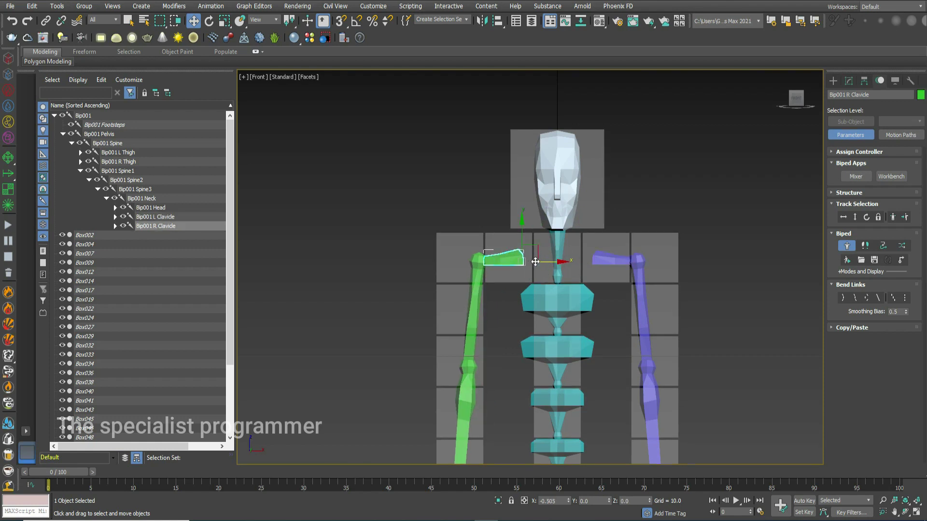
left_click(701, 299)
Step: Shorten the biped's left upper arm with non-uniform scaling and fit the left forearm to the arm boxes
scroll(680, 381, "down", 2)
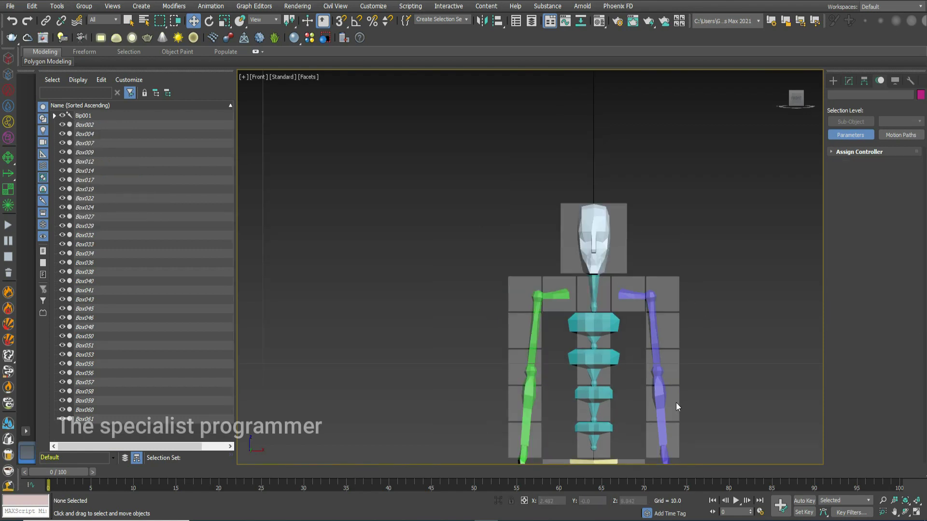
left_click(662, 358)
right_click(651, 336)
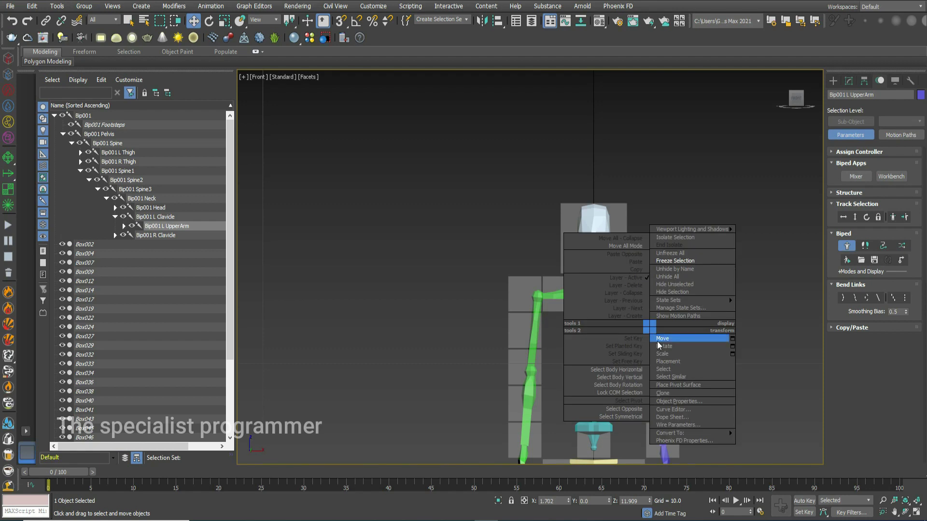
left_click(663, 356)
mouse_move(695, 293)
left_mouse_down()
mouse_move(705, 293)
mouse_move(683, 298)
left_mouse_up()
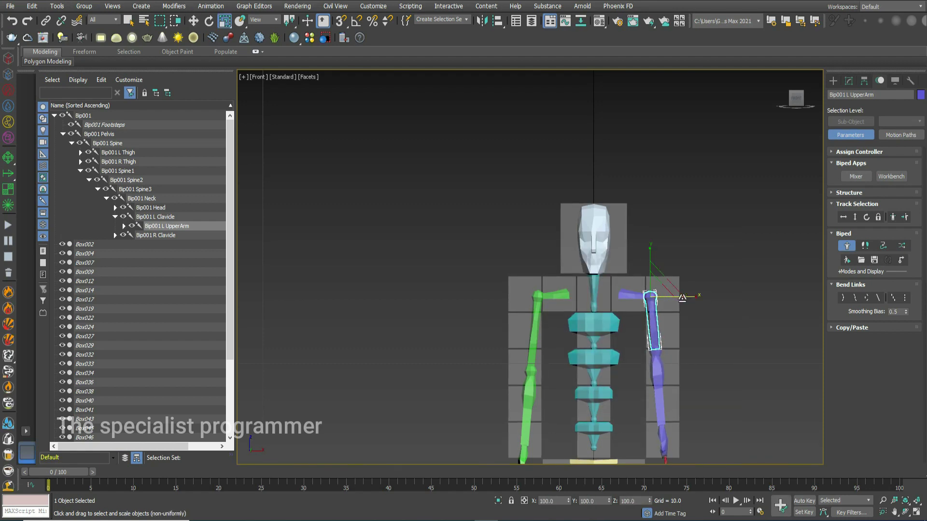
left_click(658, 379)
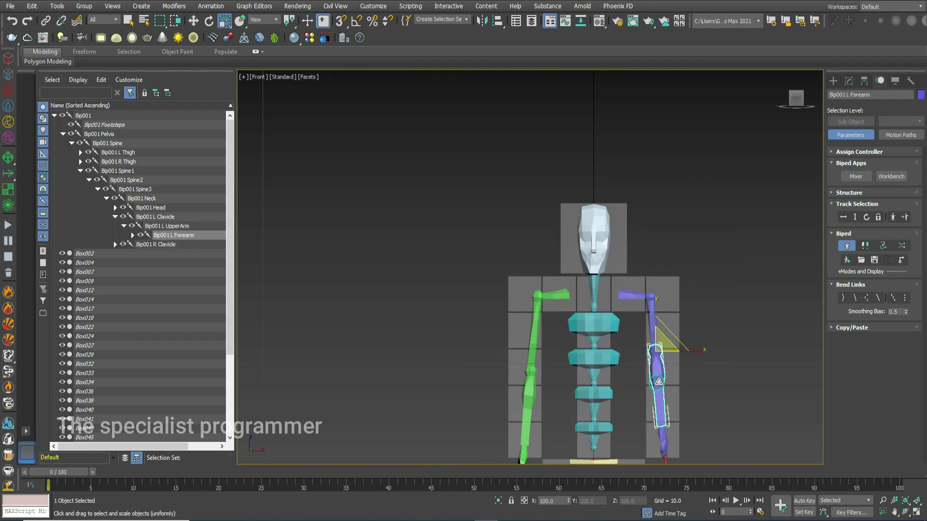
Step: Scale the right upper arm to about 75 percent of its length and fit the right forearm and hand to the arm boxes
left_click(533, 341)
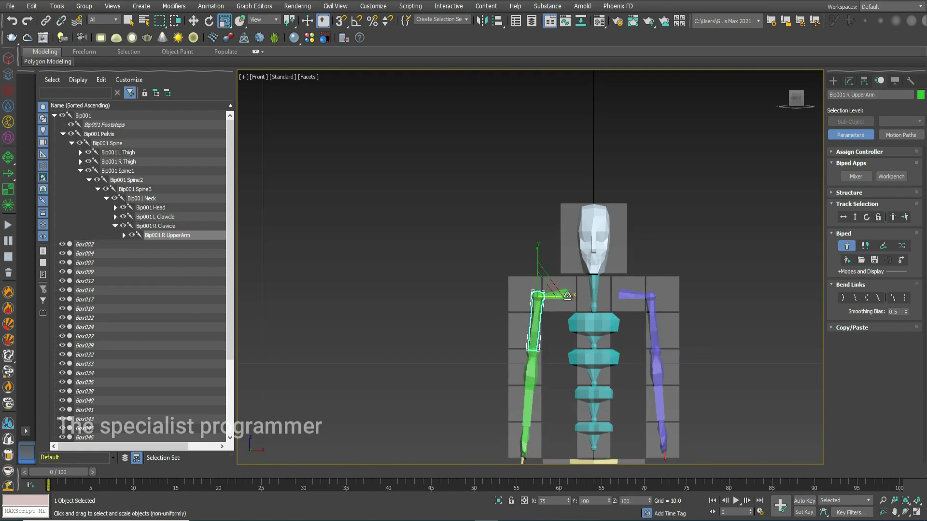
left_click(531, 381)
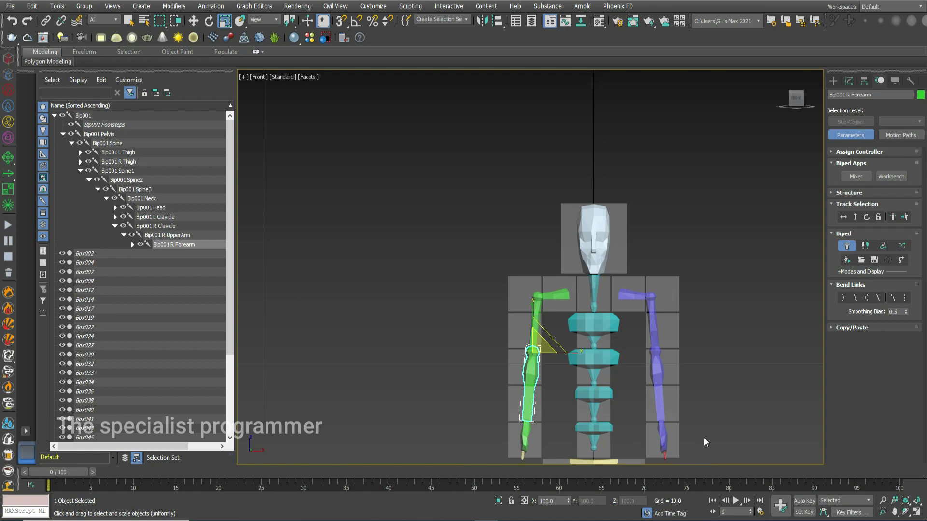
left_click(525, 433)
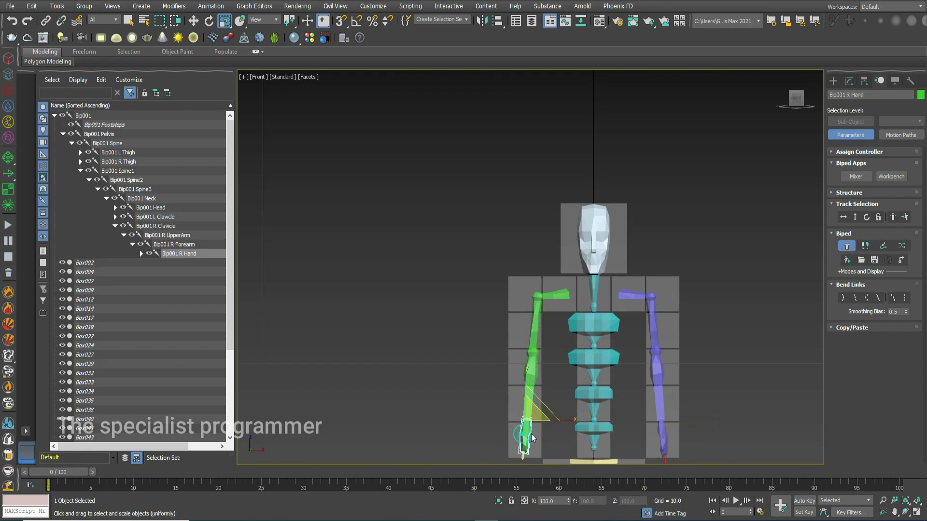
left_click(687, 399)
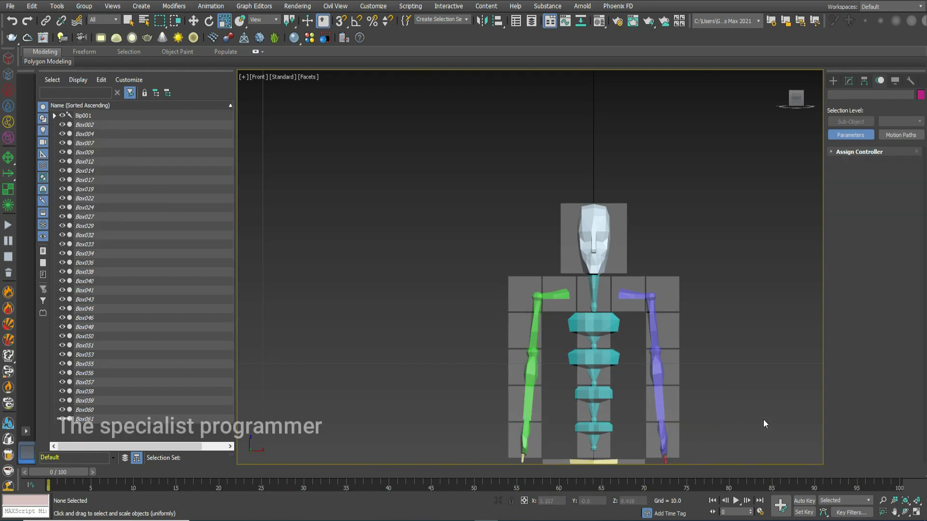
Step: Rotate the biped's left and right thighs outward so that both legs run down the middle of the leg boxes
left_click(894, 514)
left_click_drag(778, 429, 768, 279)
left_click_drag(703, 363, 714, 331)
right_click(714, 331)
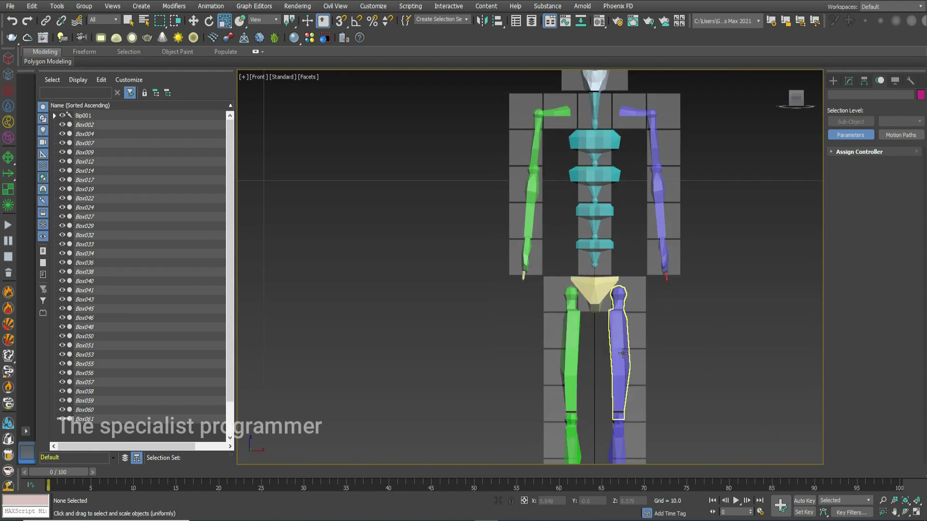
left_click(620, 351)
right_click(620, 351)
left_click(645, 362)
left_click_drag(662, 294, 667, 292)
left_click(894, 512)
left_click_drag(762, 338, 752, 261)
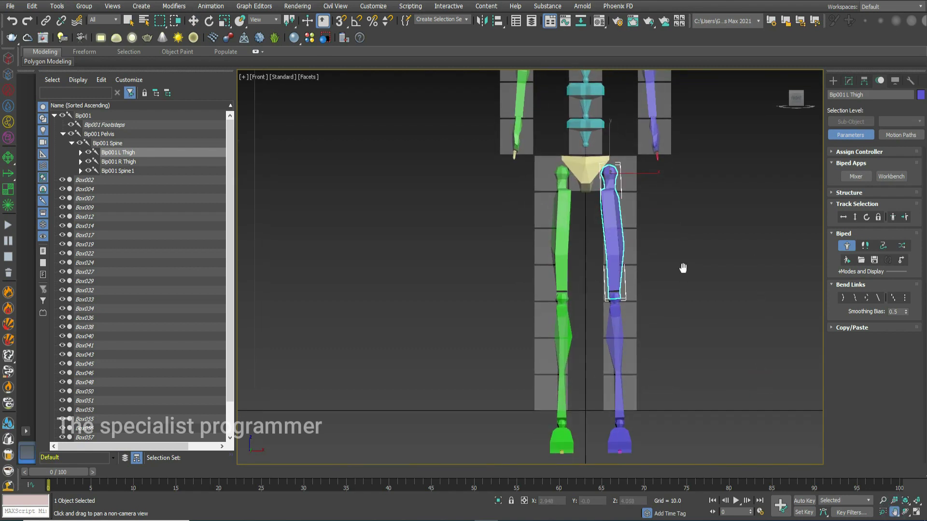
right_click(620, 213)
left_click_drag(645, 176, 584, 176)
left_click(563, 216)
Step: Shorten the left and right thighs with non-uniform scaling so that the knees sit higher in the leg boxes
left_click(621, 225)
right_click(621, 224)
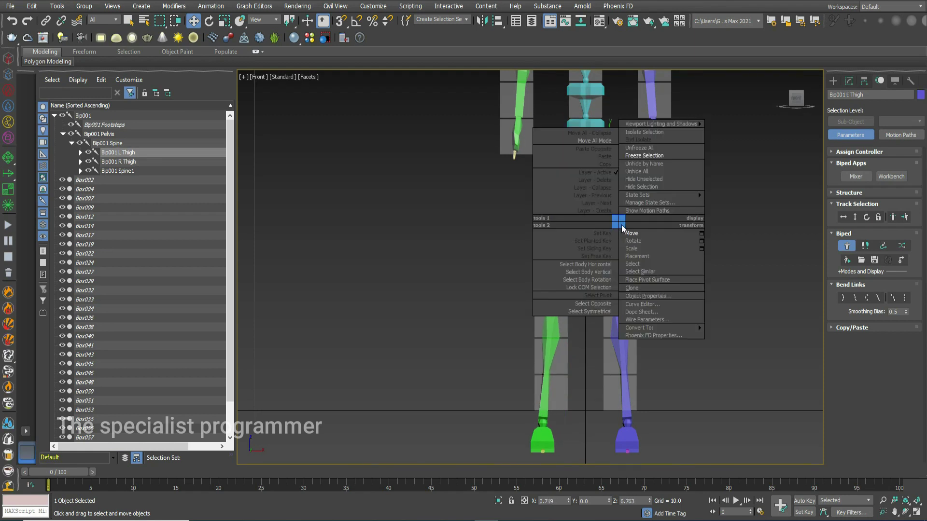
left_click(646, 250)
left_click_drag(650, 172, 590, 175)
left_click(560, 207)
Step: Shorten the left and right calves so that the feet end at the bottom of the leg boxes
left_click(618, 329)
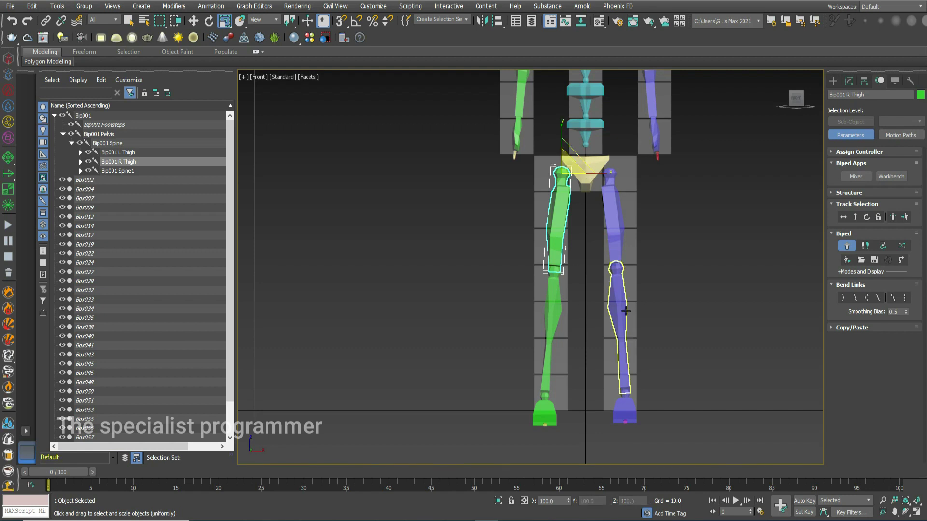
left_click_drag(655, 267, 648, 267)
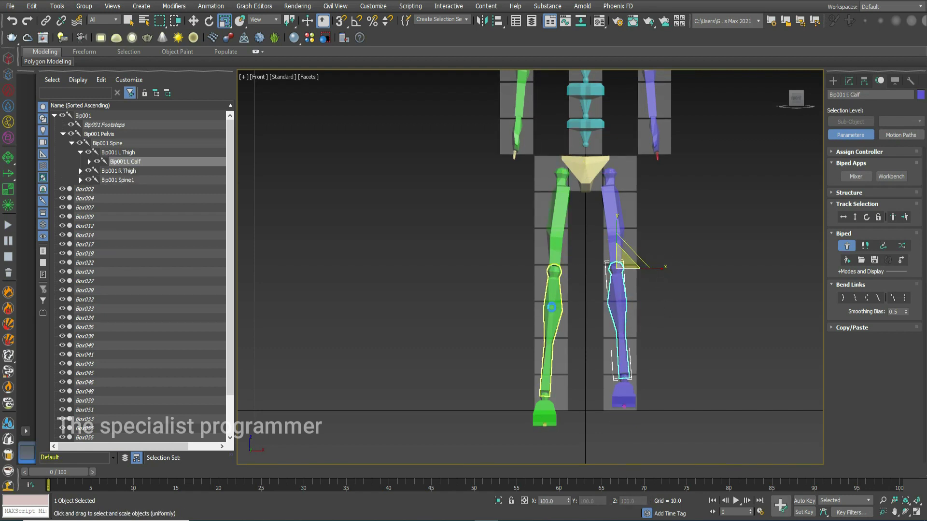
left_click(554, 309)
left_click_drag(589, 269, 586, 271)
left_click(705, 279)
Step: Unfreeze all the boxes of the figure
middle_click_drag(670, 313, 666, 351)
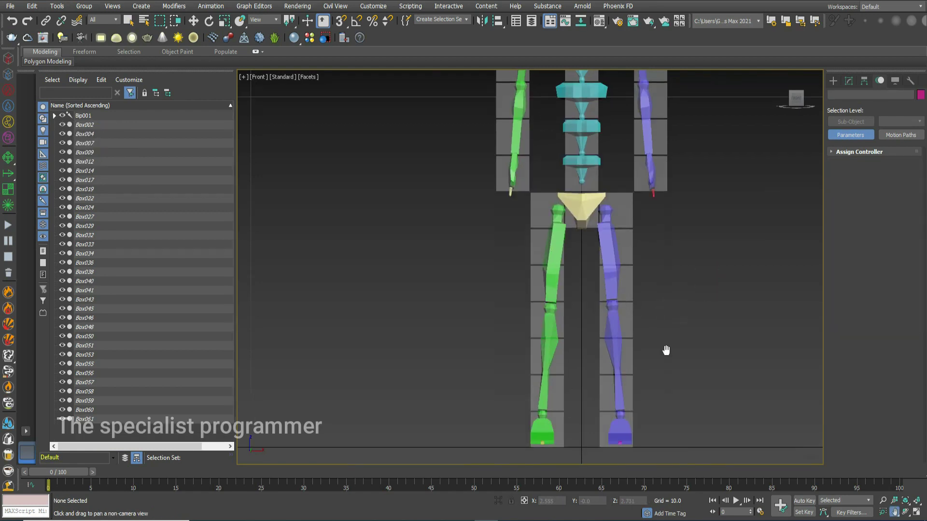
scroll(666, 350, "down", 3)
middle_click_drag(676, 306, 600, 331)
right_click(463, 202)
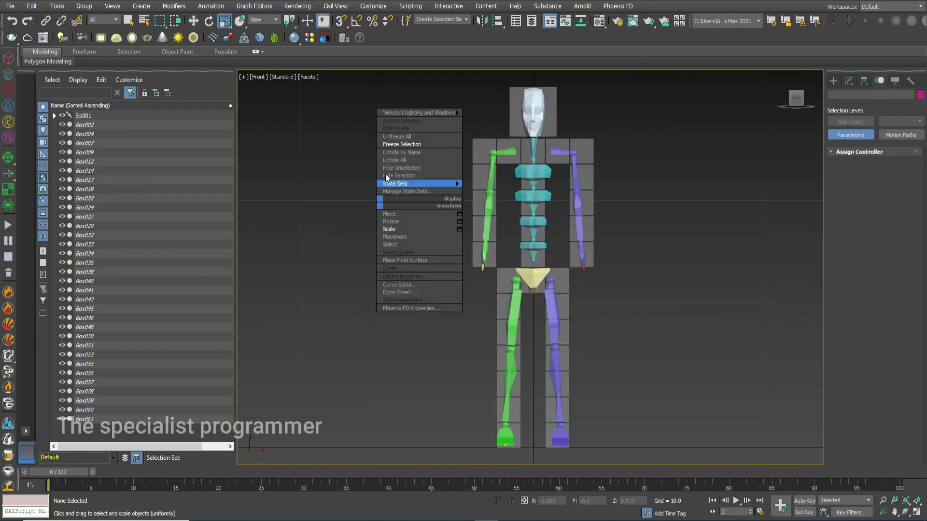
left_click(400, 138)
Step: Apply a Skin modifier to the head box
left_click(538, 116)
right_click(535, 104)
left_click(555, 116)
left_click(848, 82)
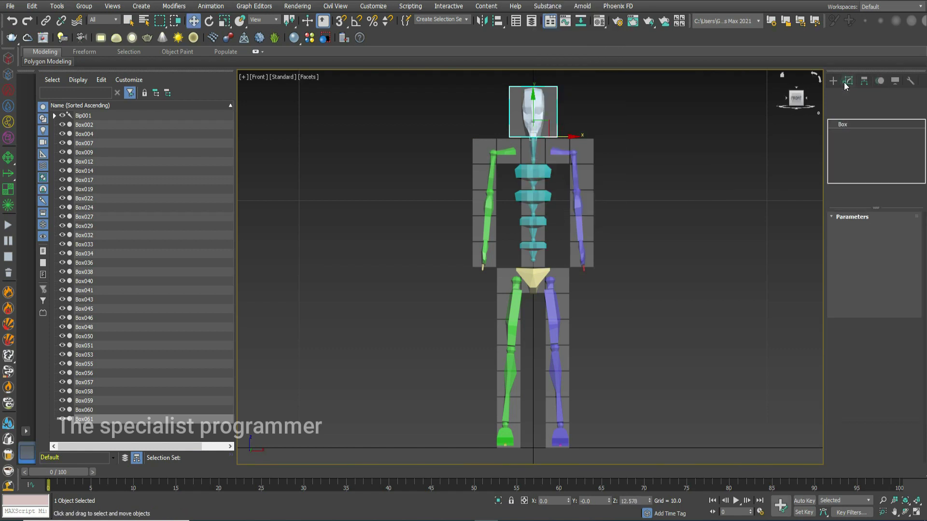
left_click(907, 112)
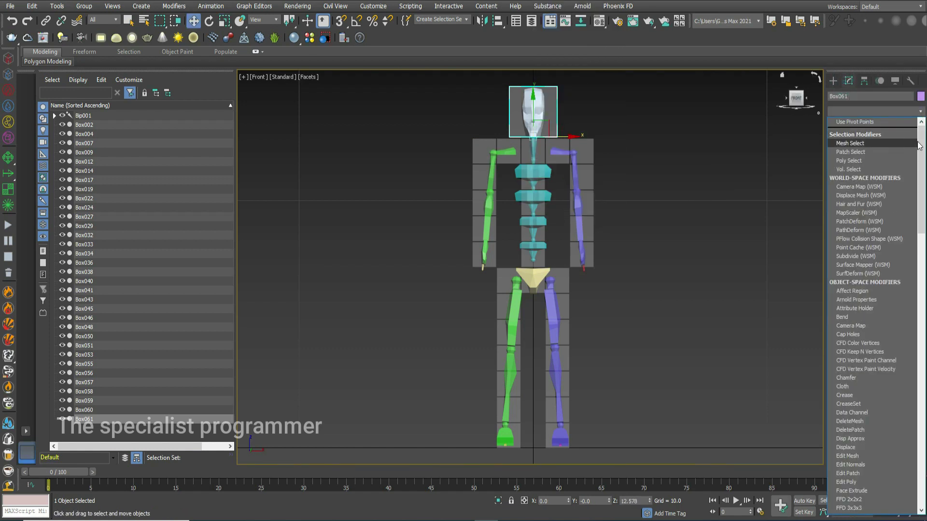
left_click_drag(918, 145, 918, 319)
left_click(850, 321)
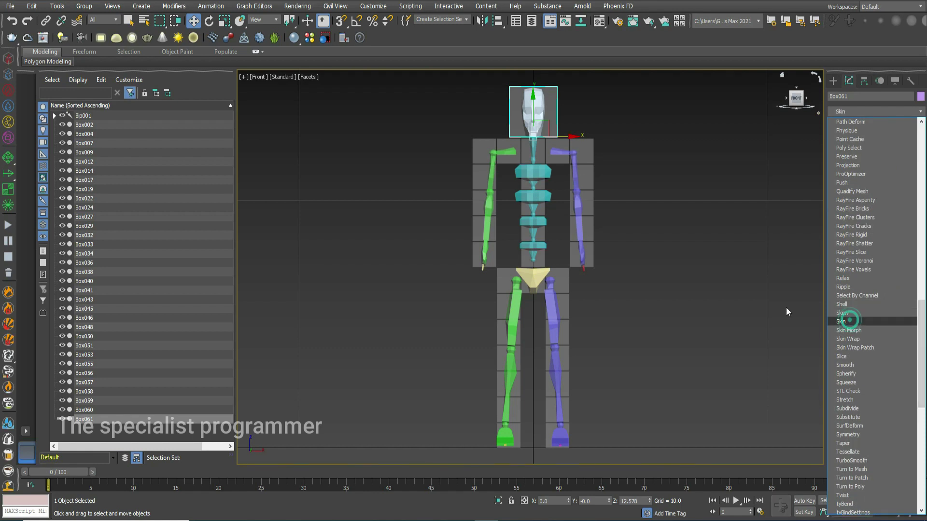
Step: Add Bip001 Head as the bone of the head box's Skin modifier and deselect the box
left_click(869, 359)
scroll(170, 88, "up", 10)
left_click(94, 62)
left_click(45, 10)
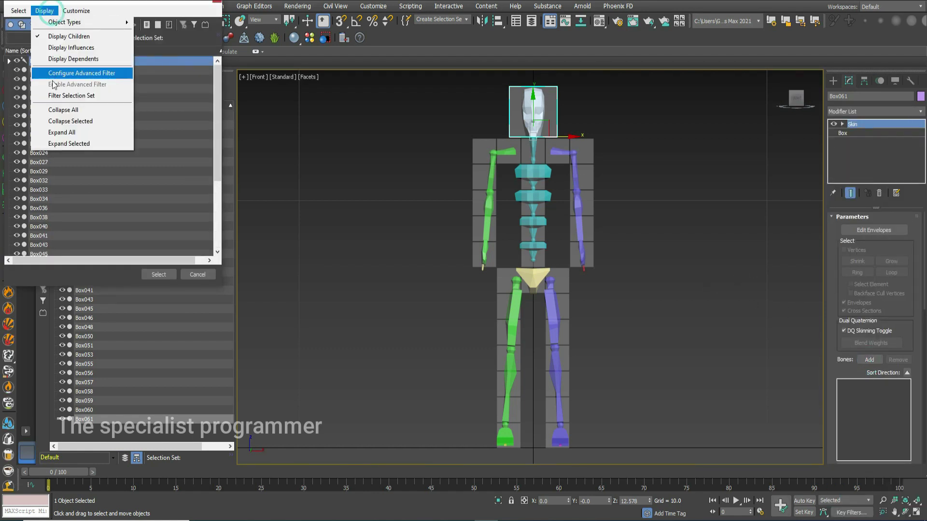
left_click(67, 143)
left_click_drag(217, 75, 216, 117)
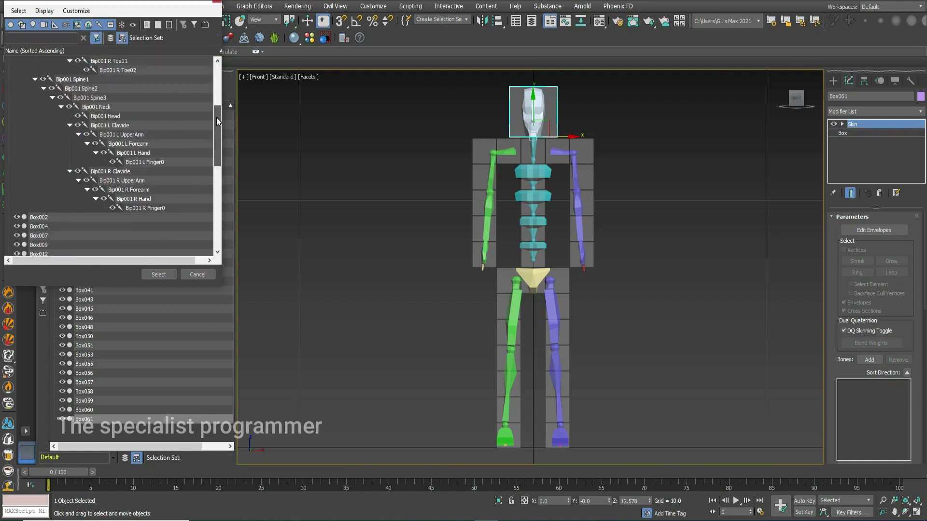
left_click(117, 117)
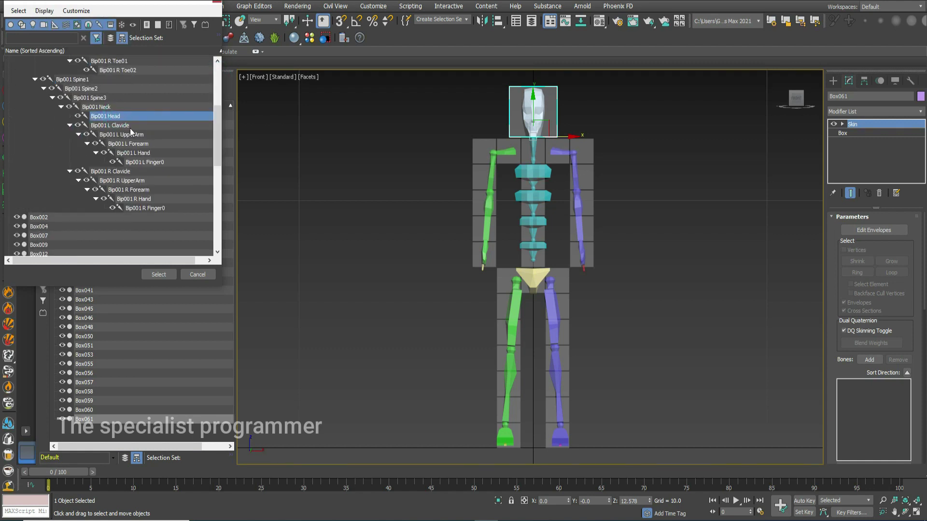
left_click(159, 275)
left_click(623, 145)
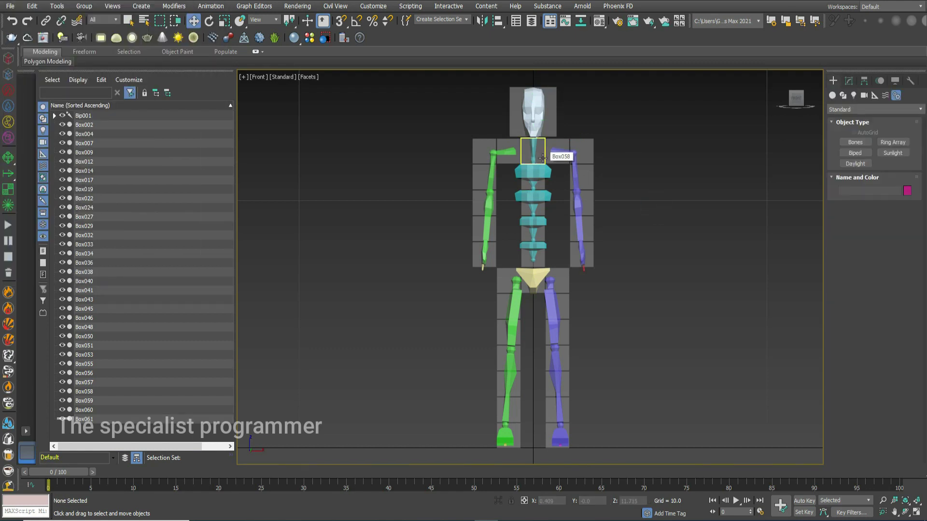
Step: Apply a Skin modifier to Box058, the top centre torso box around the neck bone
left_click(543, 158)
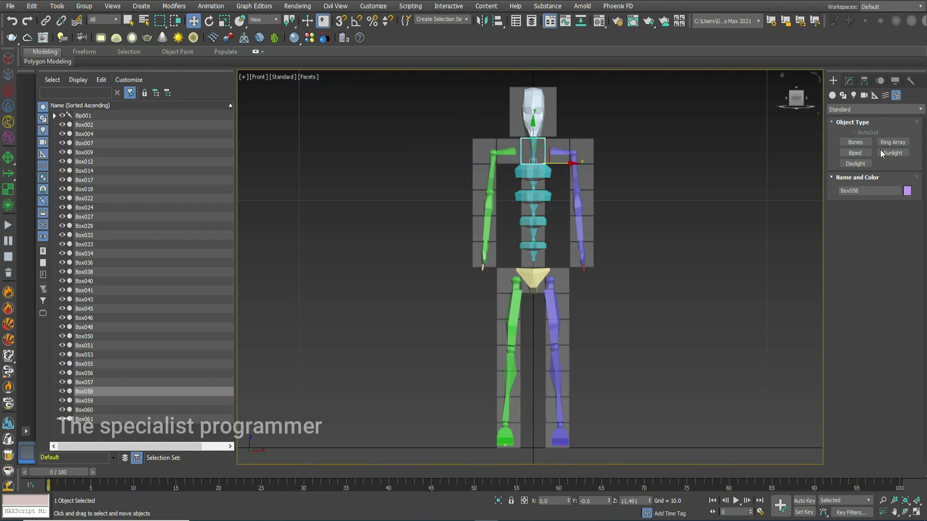
left_click(849, 81)
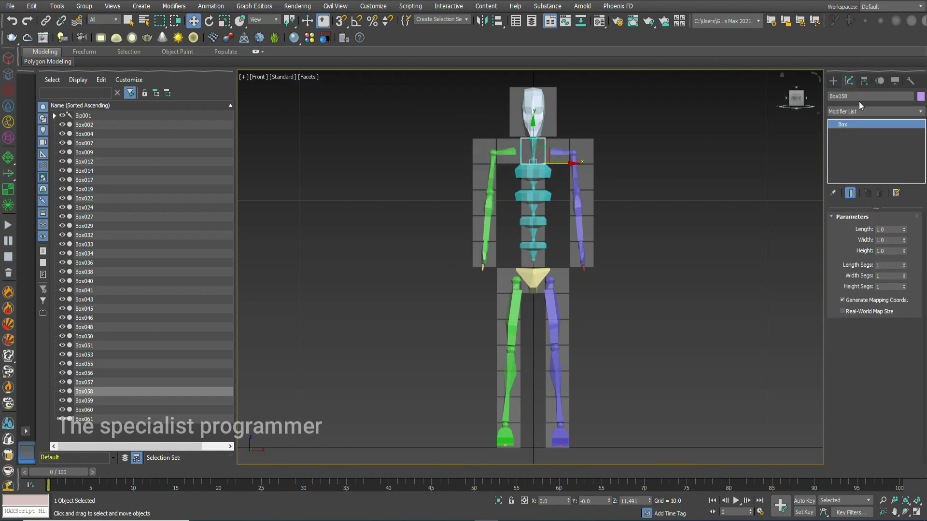
left_click(920, 111)
scroll(864, 314, "down", 15)
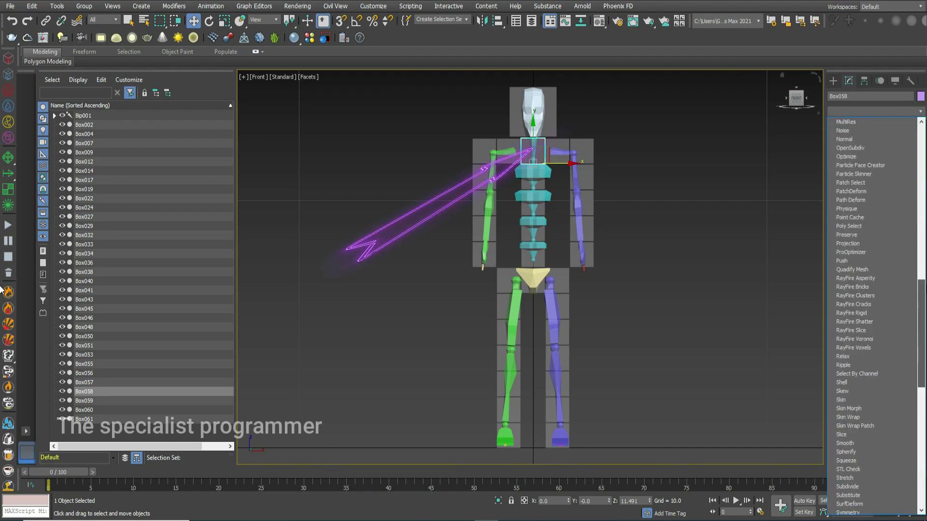
left_click(856, 384)
Step: Add Bip001 Neck as the bone of Box058's Skin modifier and deselect the box
left_click(867, 360)
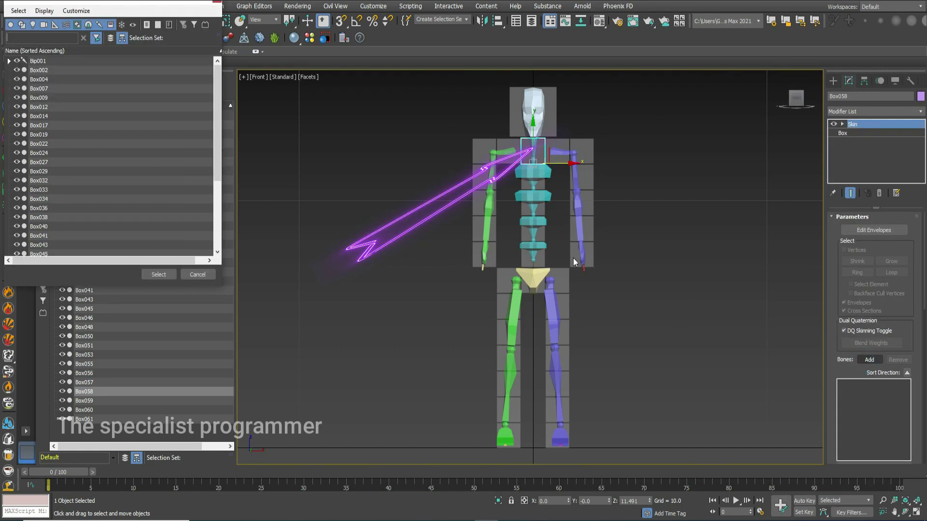
left_click(59, 61)
left_click(44, 10)
left_click(60, 129)
mouse_move(220, 80)
left_mouse_down()
mouse_move(222, 109)
mouse_move(233, 76)
left_mouse_up()
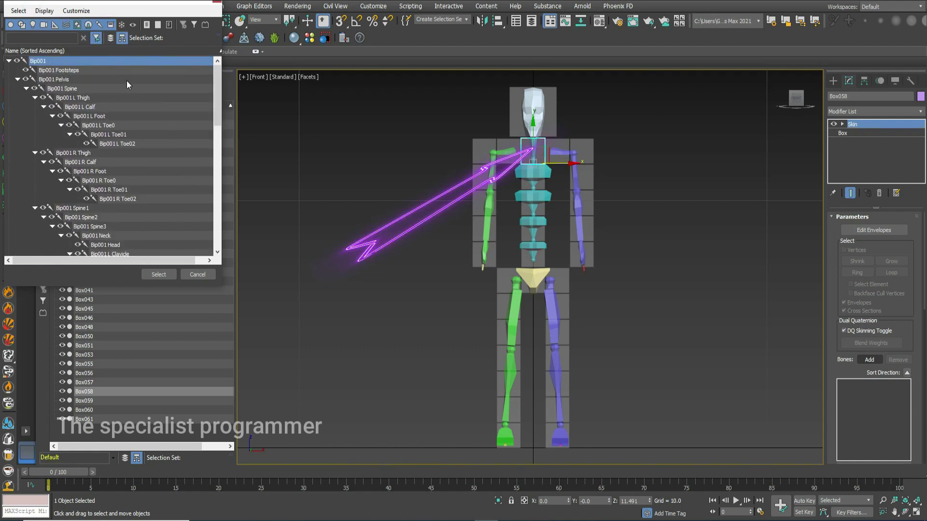
scroll(130, 174, "down", 2)
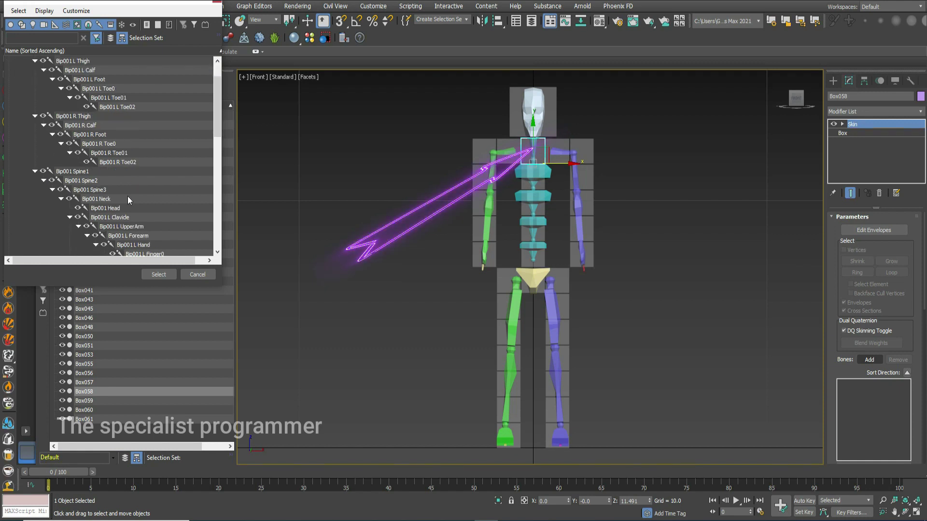
left_click(99, 199)
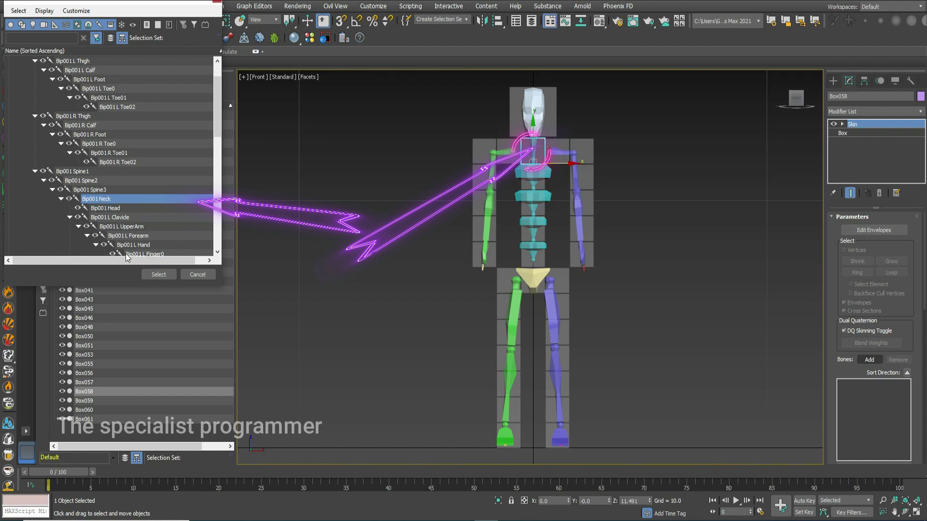
left_click(159, 274)
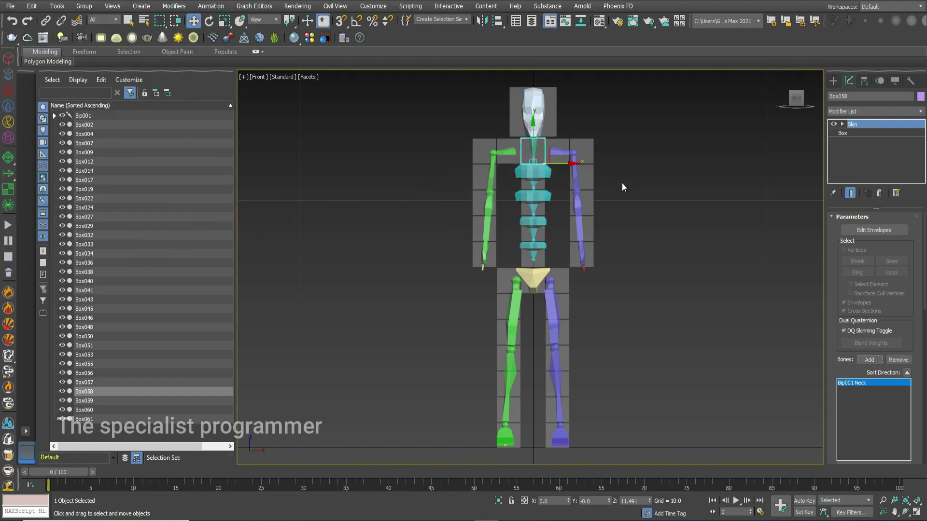
left_click(833, 81)
left_click(722, 197)
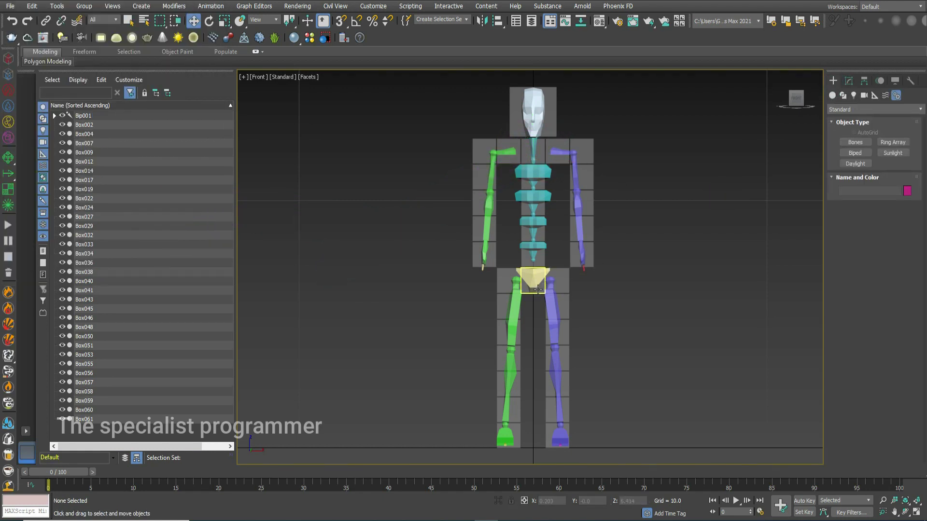
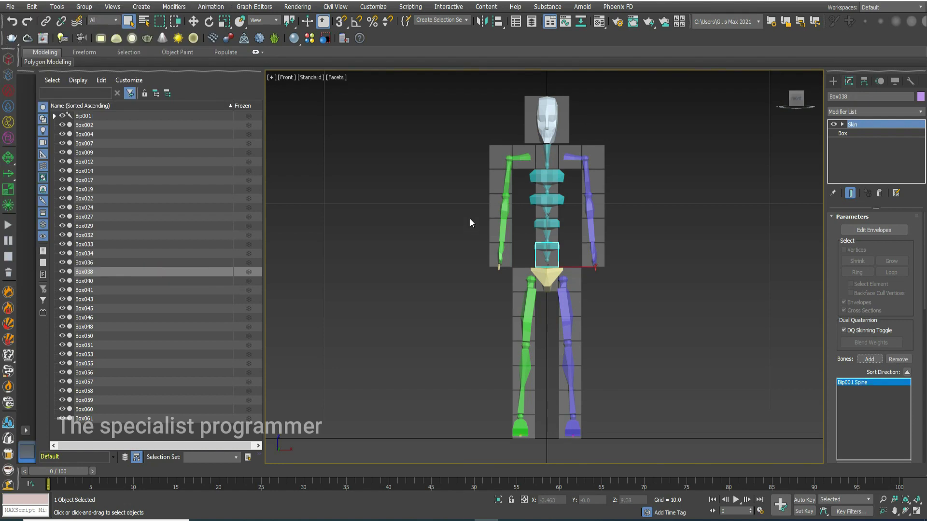
Step: Apply a Skin modifier to Box043, the second centre torso box above the hips
left_click(721, 197)
left_click(547, 231)
left_click(873, 111)
scroll(869, 290, "down", 10)
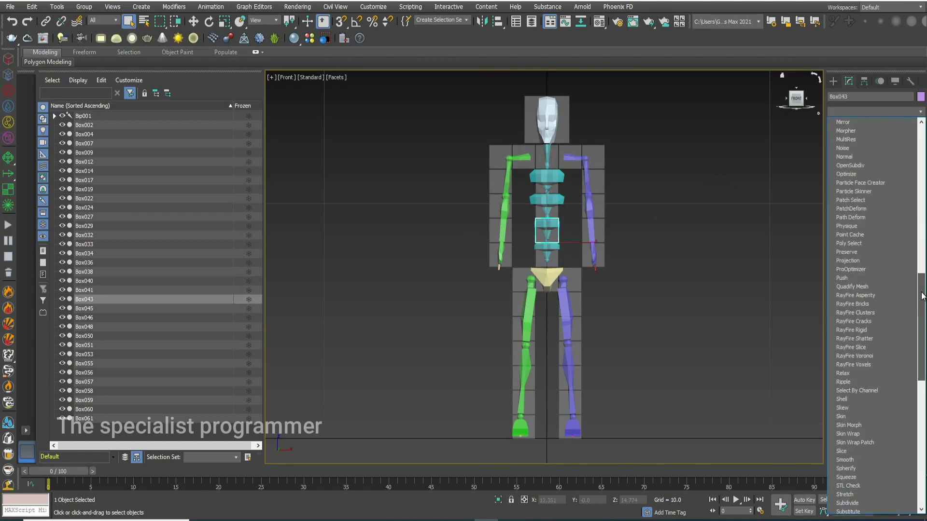
left_click(832, 414)
Step: Add Bip001 Spine1 as the bone of Box043's Skin modifier
left_click(868, 359)
left_click(47, 12)
left_click(79, 103)
scroll(219, 100, "down", 3)
left_click(97, 134)
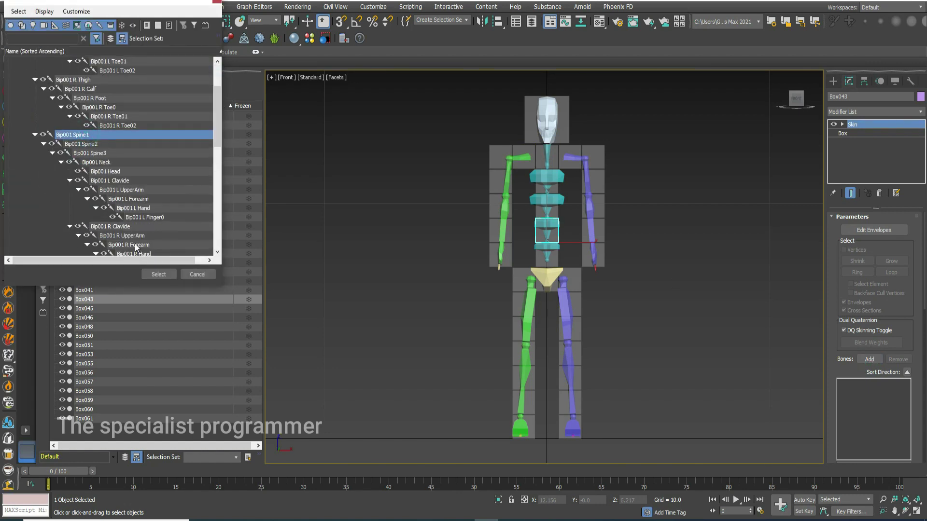
left_click(158, 274)
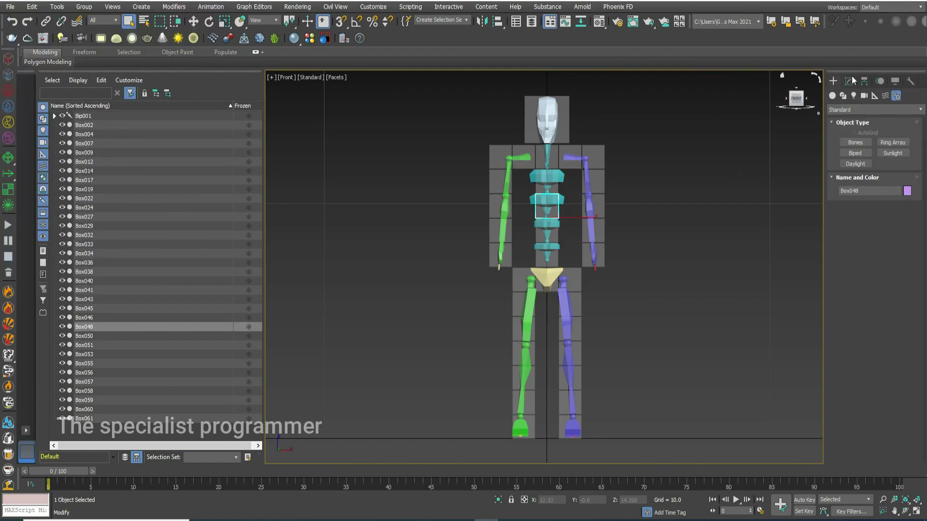
Step: Apply a Skin modifier to Box048, the third centre torso box above the hips
left_click(850, 80)
left_click(916, 111)
left_click_drag(920, 143, 920, 294)
left_click(842, 429)
Step: Add Bip001 Spine2 as the bone of Box048's Skin modifier
left_click(868, 359)
left_click(67, 61)
left_click(45, 15)
left_click(61, 88)
left_click_drag(215, 84, 216, 101)
left_click(131, 156)
left_click(154, 274)
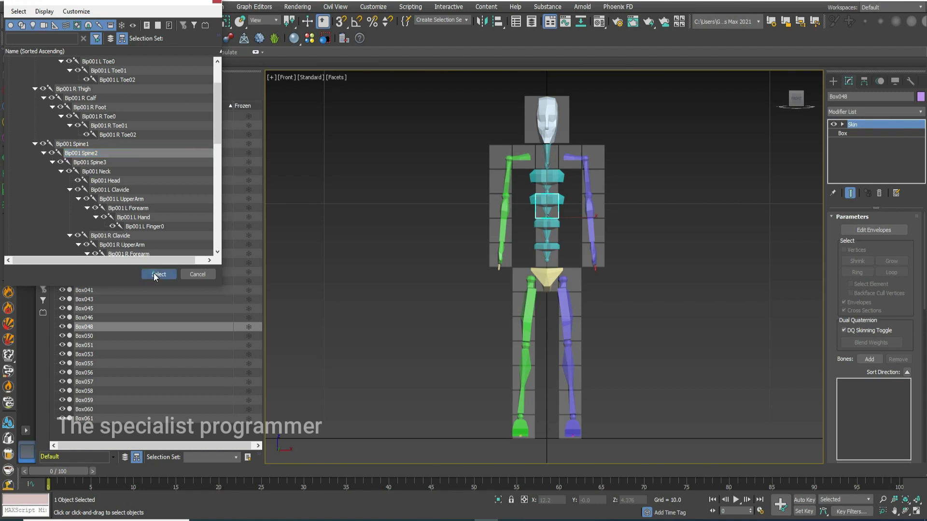
left_click(155, 276)
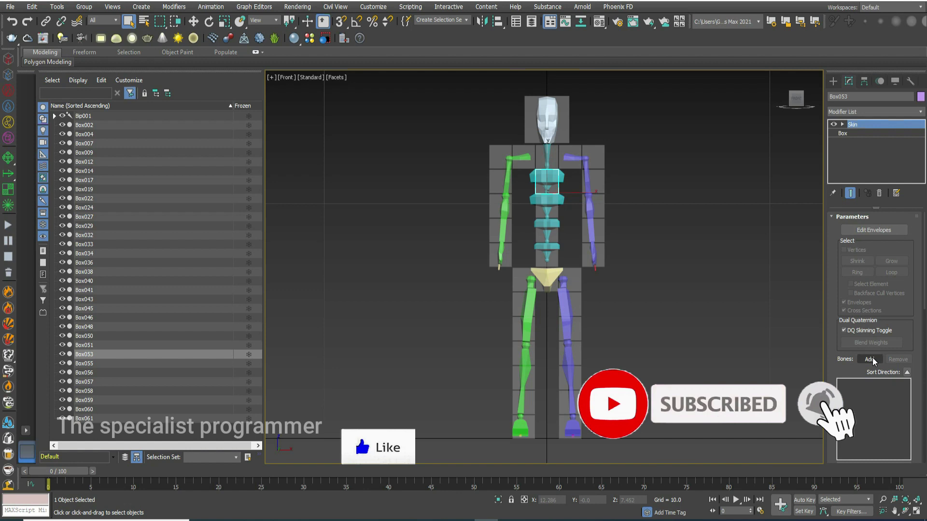
Step: Add Bip001 Spine3 as the bone of the Skin modifier on Box053, the centre chest box below the neck box
left_click(870, 359)
left_click(45, 11)
left_click(62, 143)
scroll(217, 110, "down", 3)
left_click(114, 154)
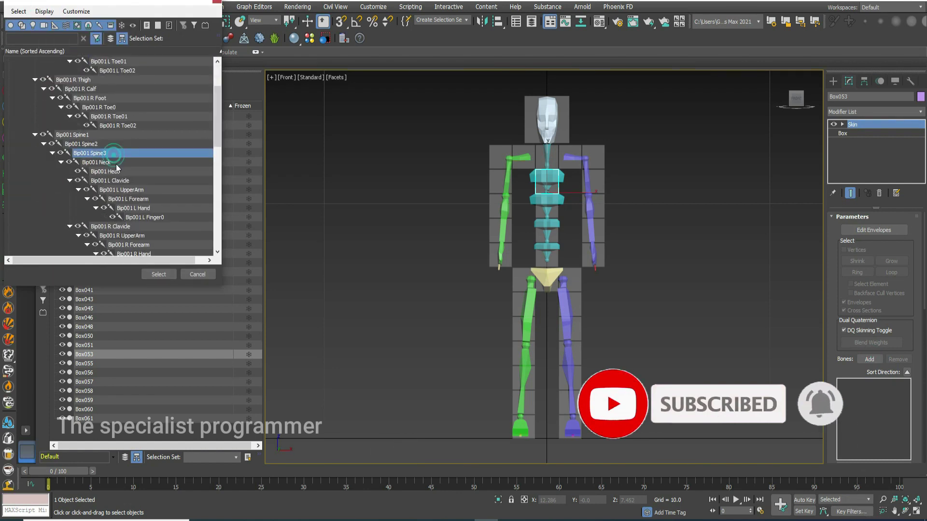
left_click(154, 277)
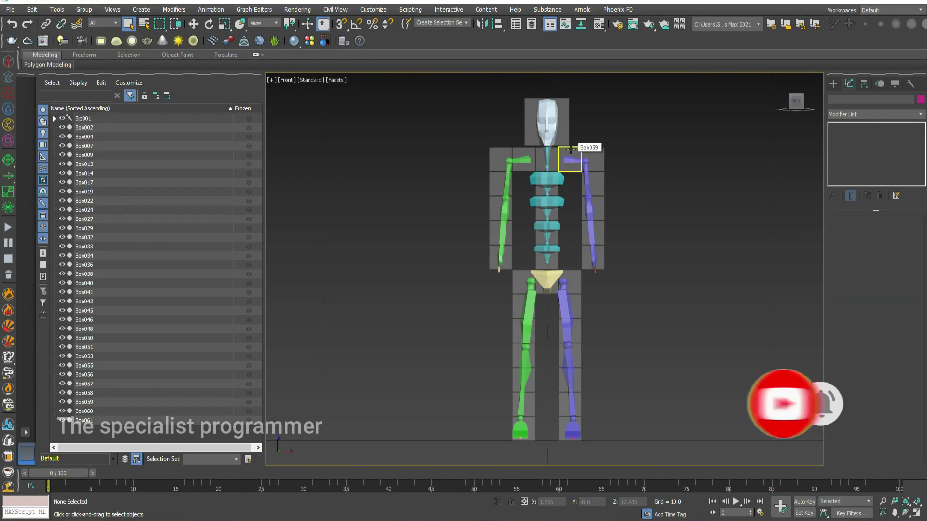
Step: Apply a Skin modifier to Box059 around the blue clavicle and add Bip001 L Clavicle as its bone
left_click(873, 112)
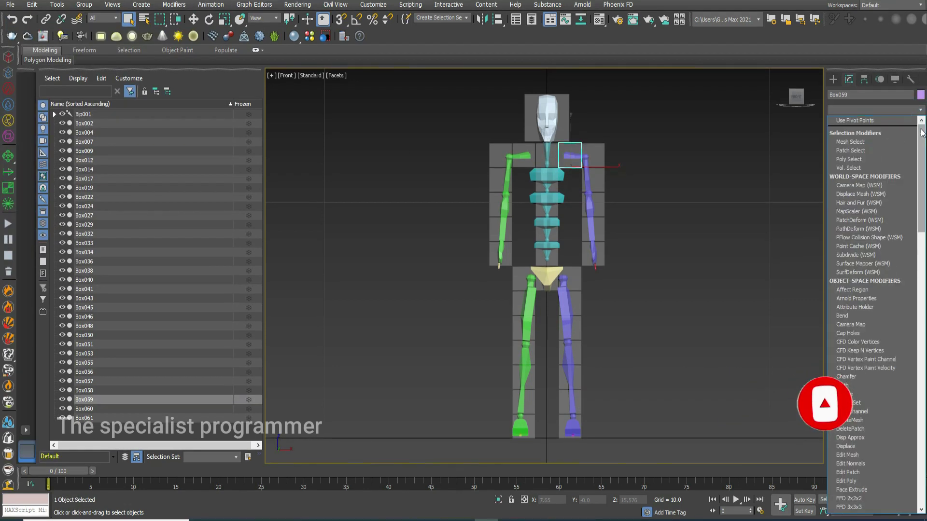
left_click(841, 425)
left_click(869, 358)
left_click(44, 10)
left_click(66, 143)
scroll(140, 157, "down", 3)
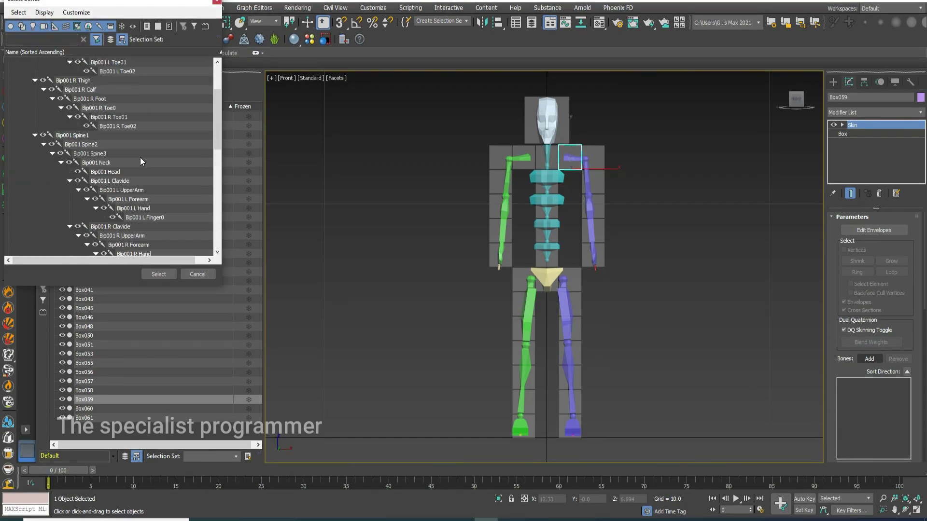
left_click(123, 164)
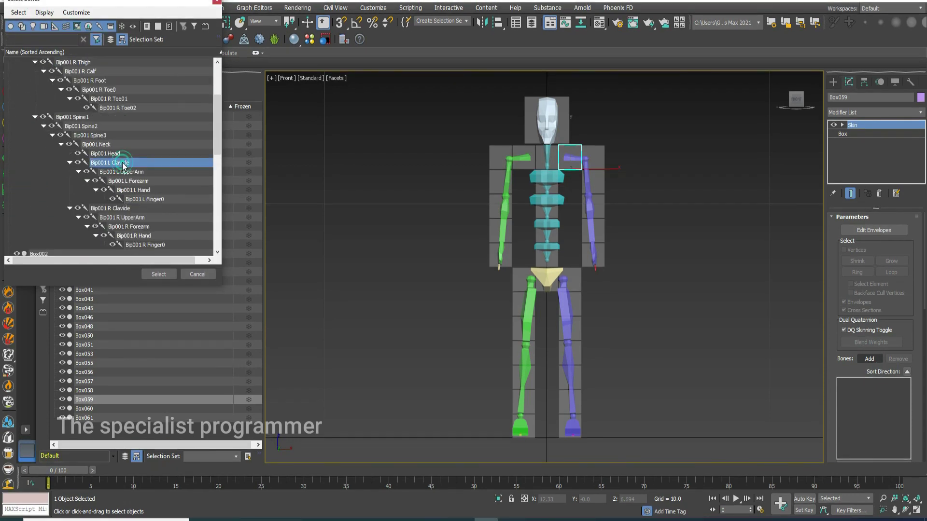
left_click(155, 274)
Step: Apply a Skin modifier to Box057, the torso box around the green clavicle
left_click(524, 155)
left_click(914, 113)
left_click_drag(919, 145, 922, 281)
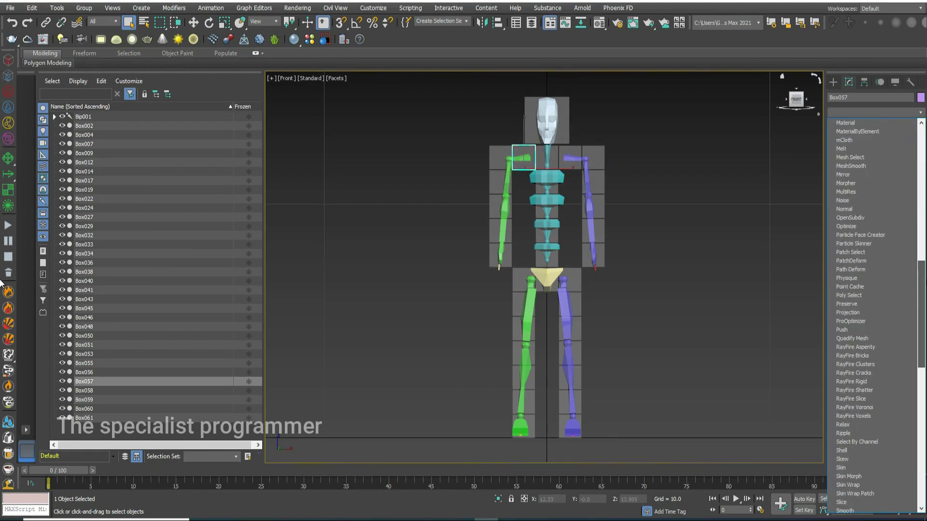
left_click(840, 467)
Step: Add Bip001 R Clavicle as the bone of Box057's Skin modifier
left_click(869, 359)
left_click(38, 63)
left_click(45, 13)
left_click(53, 144)
left_click_drag(217, 83, 226, 129)
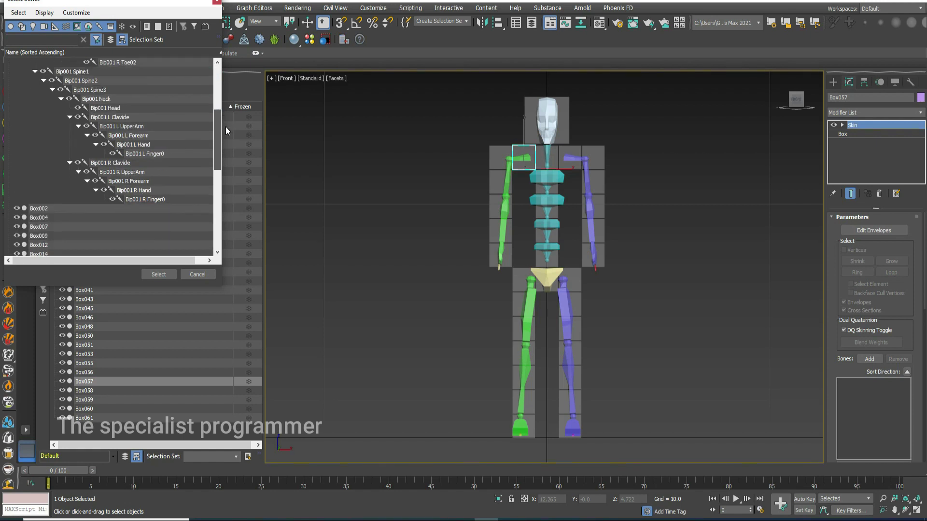
left_click(126, 163)
left_click(158, 274)
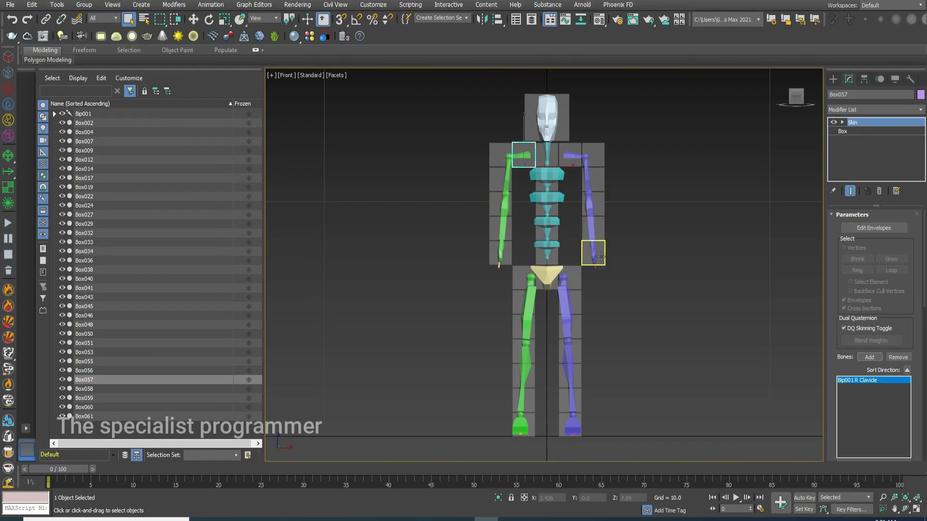
Step: Apply a Skin modifier to Box040, the lowest box of the blue arm
left_click(601, 256)
left_click(920, 110)
left_click_drag(921, 203, 920, 403)
left_click(866, 304)
Step: Add Bip001 L Hand as the bone of Box040's Skin modifier
left_click(869, 357)
left_click(39, 59)
left_click(43, 9)
left_click(121, 144)
scroll(142, 126, "down", 3)
left_click(130, 200)
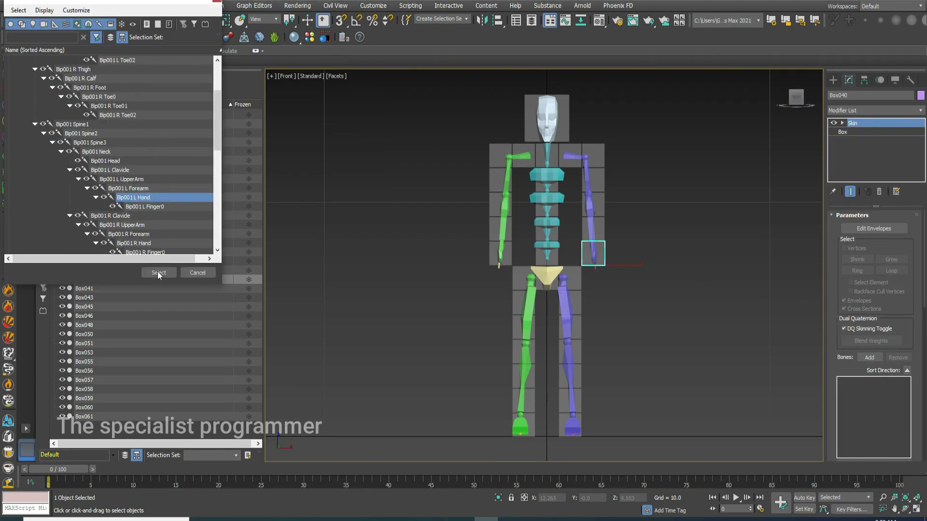
left_click(159, 272)
Step: Apply a Skin modifier to Box036, the lowest box of the green arm
left_click(493, 249)
left_click(920, 111)
scroll(869, 309, "down", 5)
left_click(841, 406)
Step: Add Bip001 R Hand as the bone of Box036's Skin modifier
left_click(869, 357)
left_click(43, 8)
left_click(121, 144)
scroll(218, 111, "down", 4)
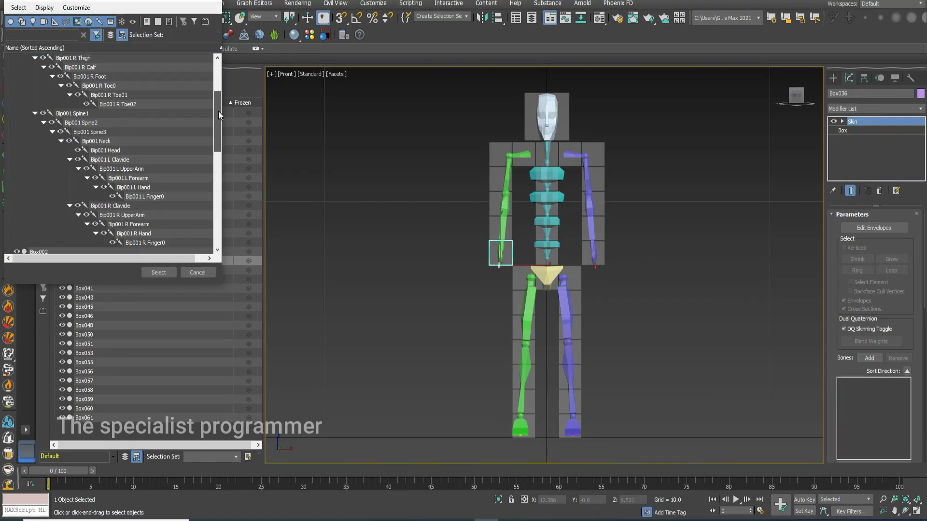
left_click(134, 215)
left_click(156, 273)
Step: Apply a Skin modifier to Box004, the foot box of the blue leg
left_click(579, 430)
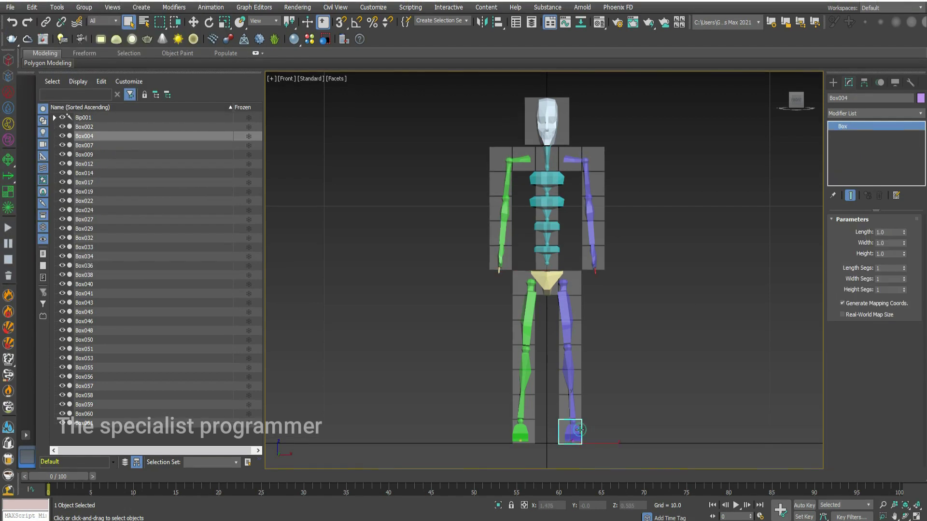
left_click(849, 113)
scroll(868, 338, "down", 5)
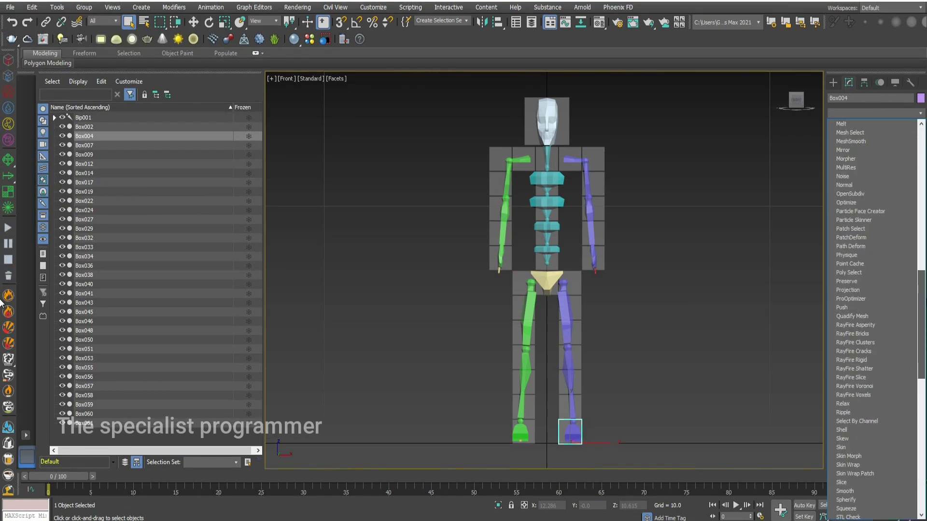
left_click(848, 441)
Step: Add Bip001 L Foot as the bone of Box004's Skin modifier
left_click(869, 359)
left_click(44, 11)
left_click(78, 140)
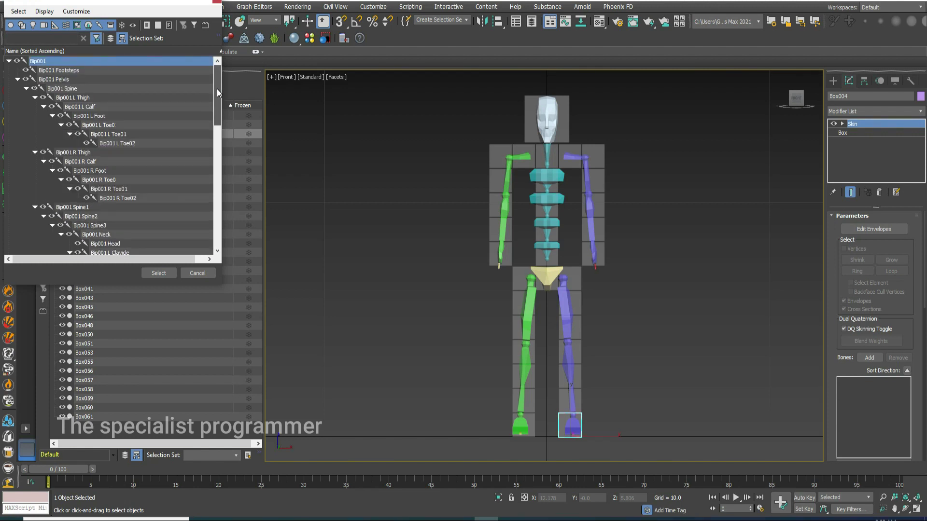
double_click(99, 117)
Step: Apply a Skin modifier to Box002, the foot box of the green leg
left_click(532, 422)
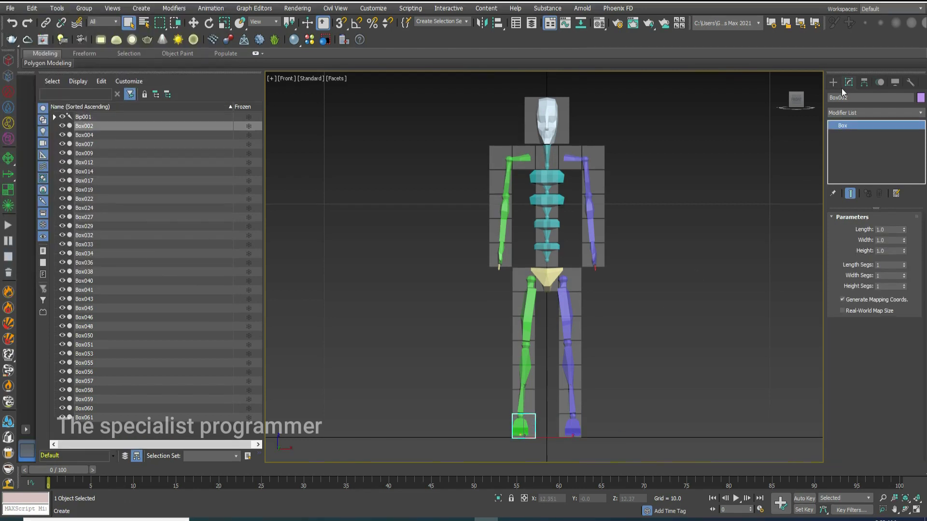
left_click(890, 116)
scroll(873, 314, "down", 15)
left_click(842, 184)
Step: Add Bip001 R Foot as the bone of Box002's Skin modifier and deselect the box
left_click(868, 361)
left_click(88, 62)
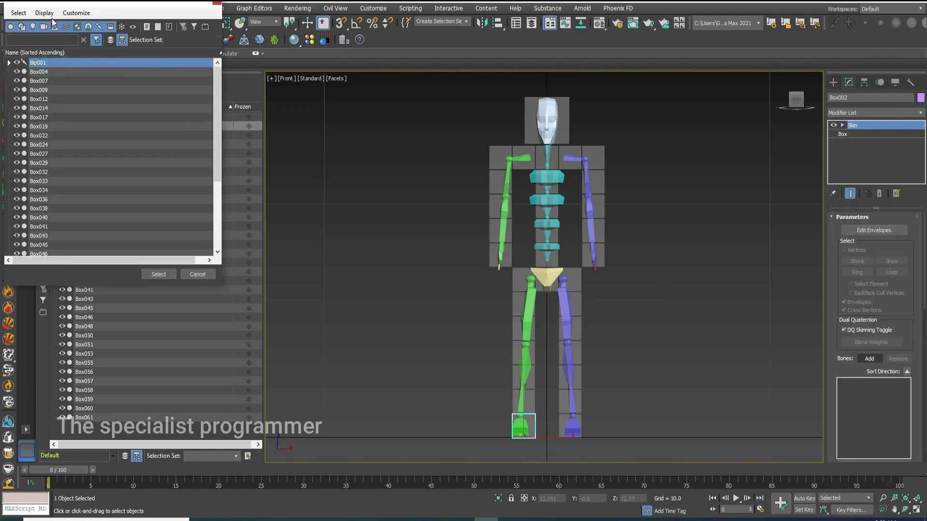
left_click(48, 13)
left_click(75, 144)
left_click_drag(218, 86, 218, 100)
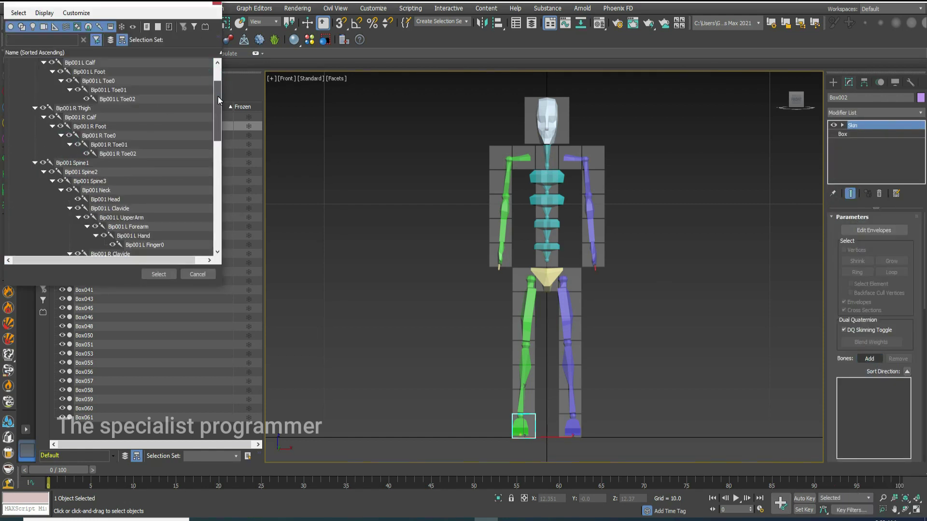
left_click(106, 127)
left_click(158, 274)
left_click(617, 169)
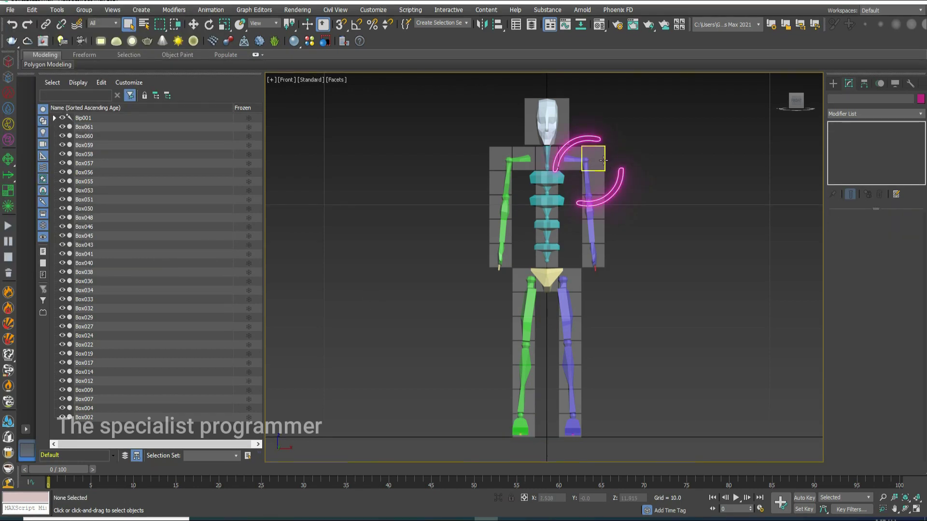
Step: Group Box060 and Box055, the two upper boxes of the blue arm, under the name "L upper arm"
left_click(603, 160)
left_click(600, 182, "ctrl")
left_click(84, 10)
left_click(89, 17)
type("L upper arm")
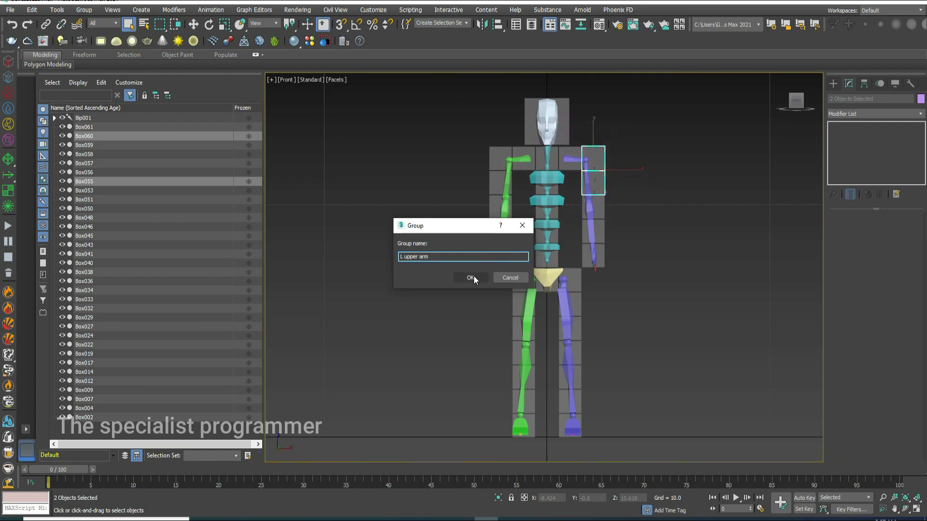
left_click(470, 278)
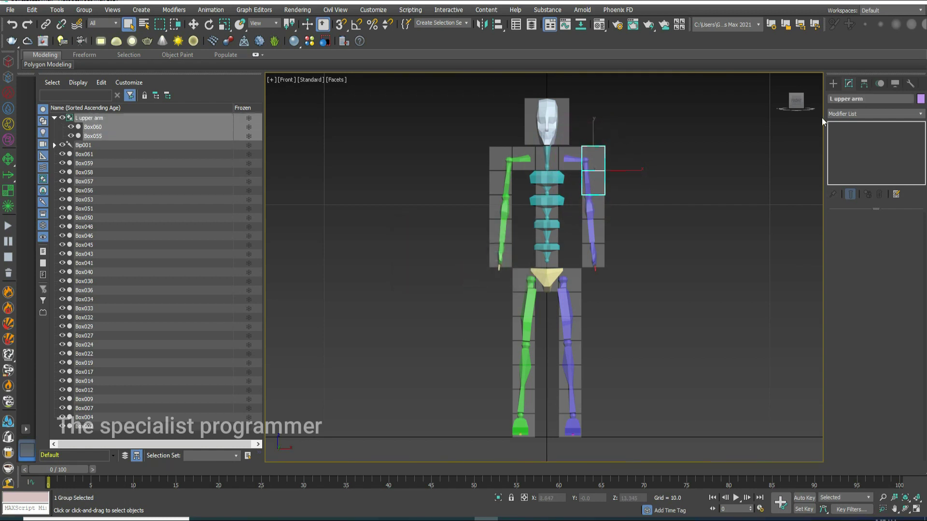
Step: Apply a Skin modifier to the L upper arm group
left_click(922, 113)
scroll(872, 444, "down", 10)
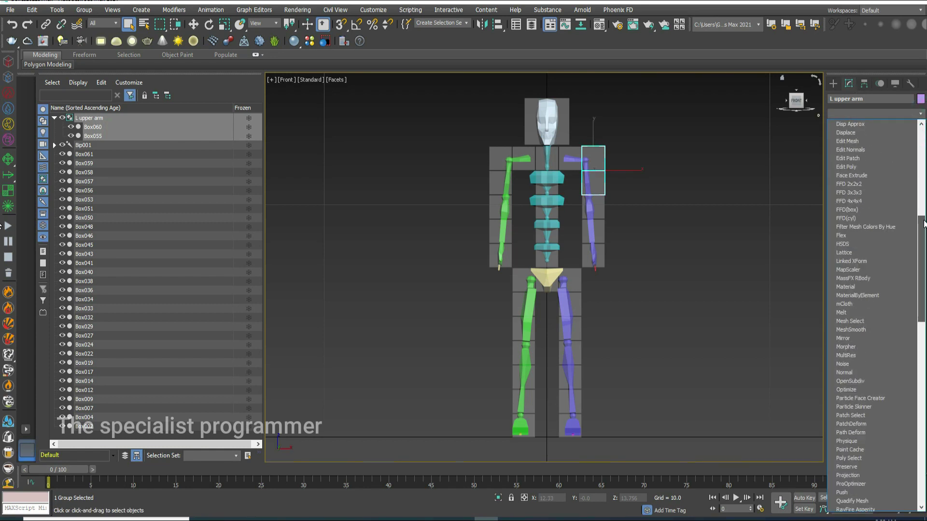
left_click(852, 467)
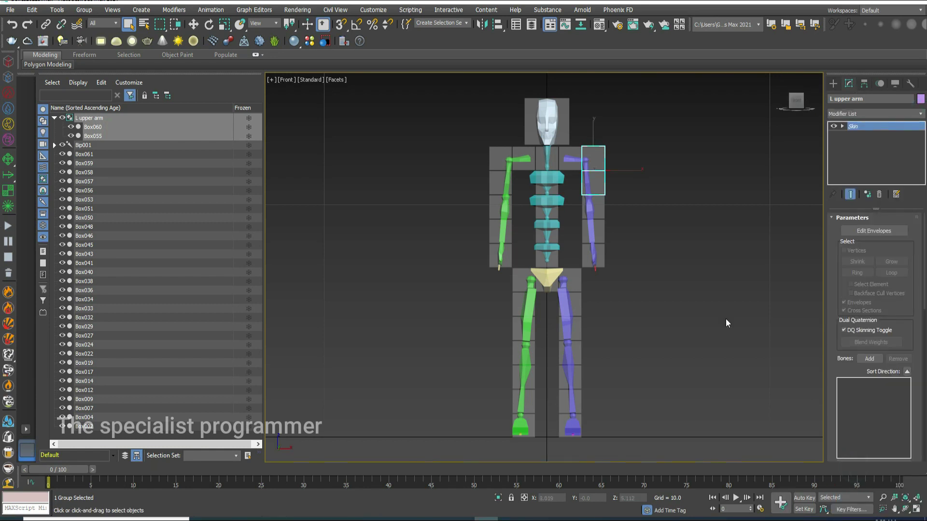
Step: Add Bip001 L UpperArm as the bone of the L upper arm group's Skin modifier
left_click(868, 359)
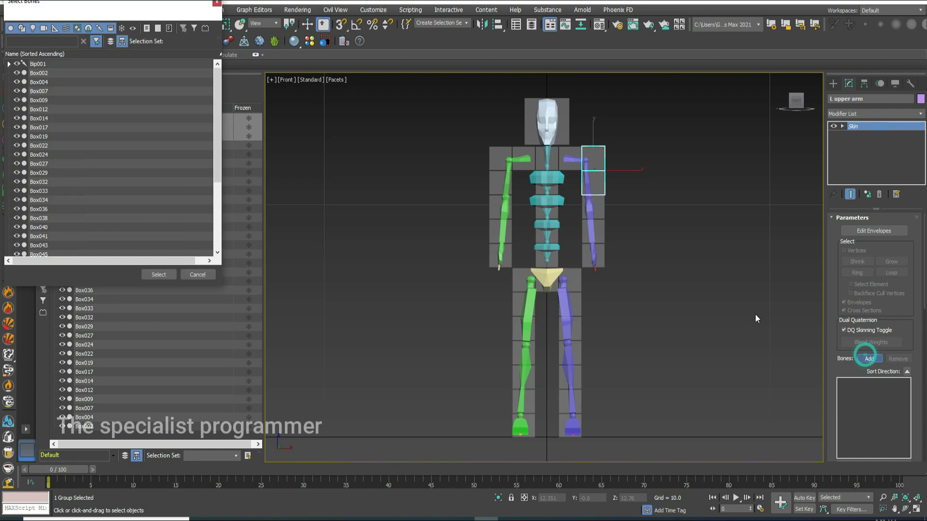
left_click(69, 63)
left_click(50, 14)
left_click(69, 145)
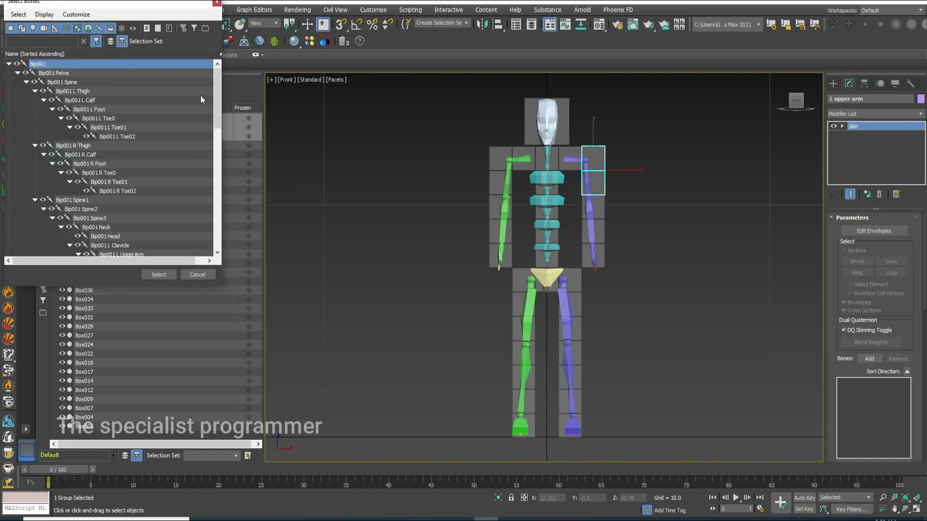
left_click_drag(215, 85, 223, 100)
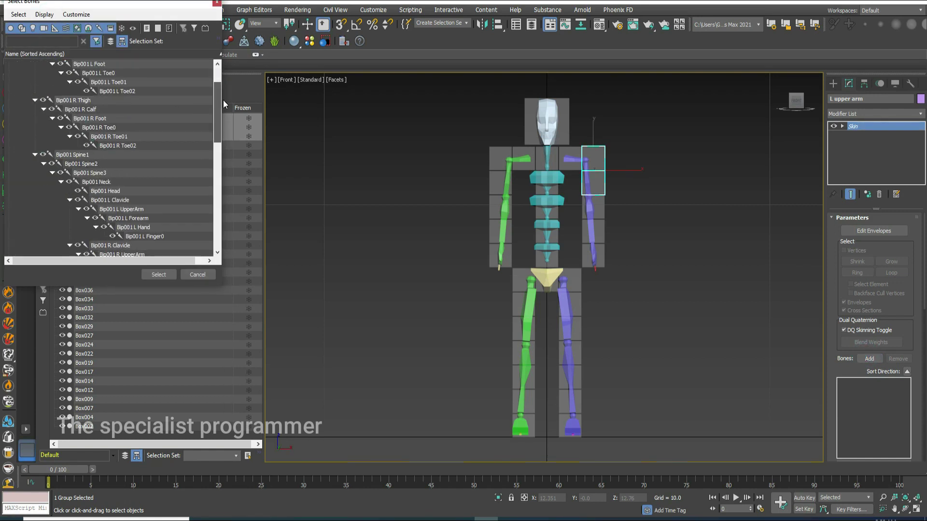
left_click(126, 211)
left_click(147, 271)
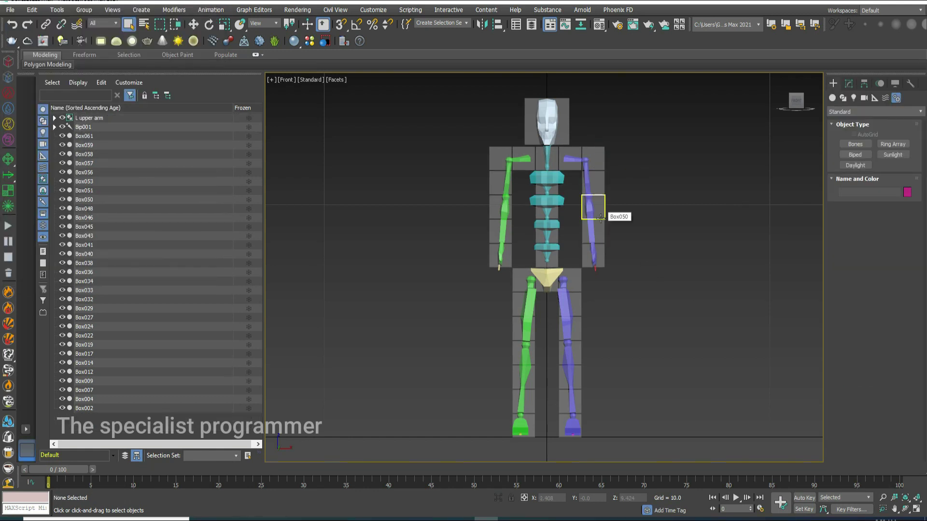
Step: Group Box050 and Box045, the two boxes above the blue arm's hand box, under the name "L fore arm"
left_click(599, 219)
left_click(596, 231, "ctrl")
left_click(84, 9)
left_click(91, 21)
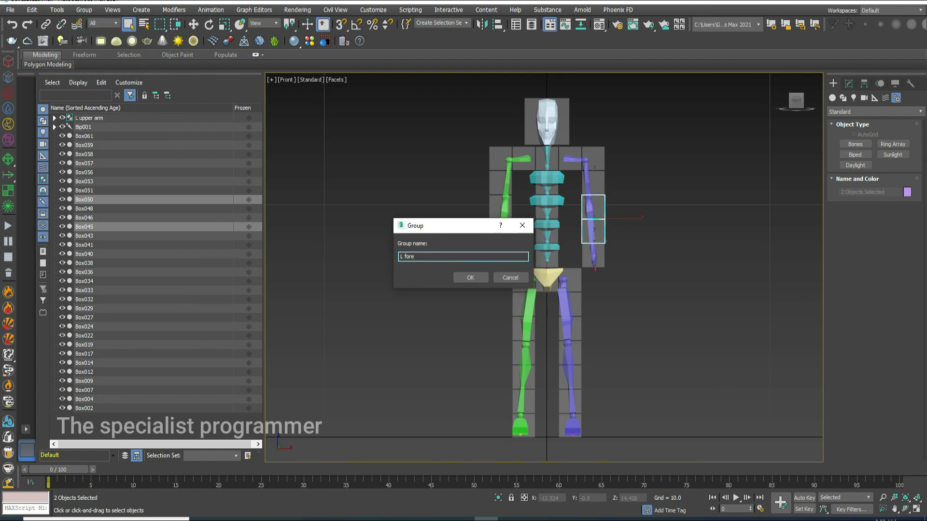
left_click(477, 275)
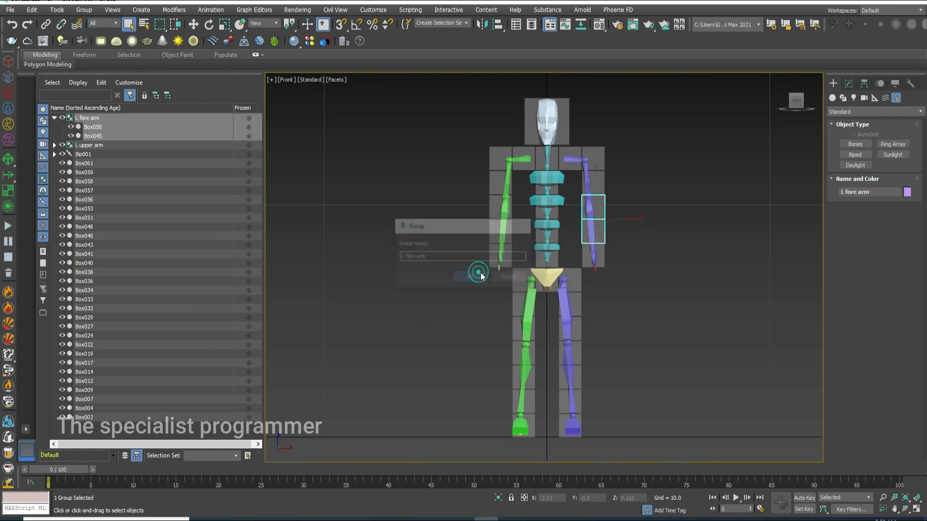
Step: Apply a Skin modifier to the L fore arm group
left_click(848, 85)
left_click(911, 113)
left_click_drag(921, 137, 922, 334)
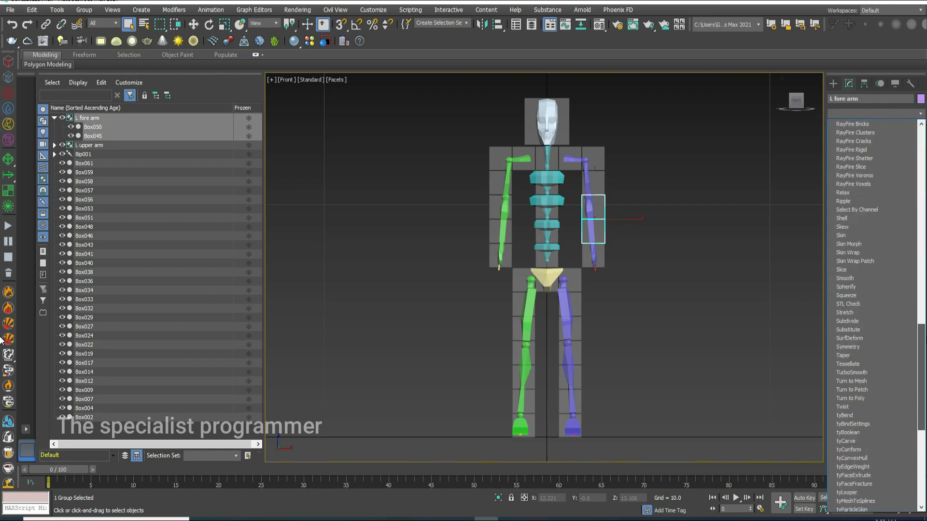
left_click(853, 236)
Step: Add Bip001 L Forearm as the bone of the L fore arm group's Skin modifier
left_click(869, 358)
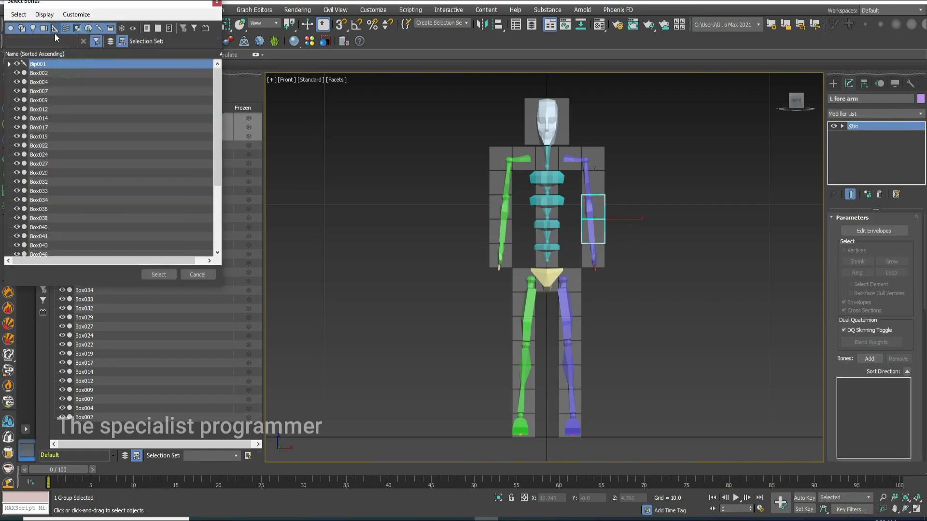
left_click(44, 14)
left_click(61, 134)
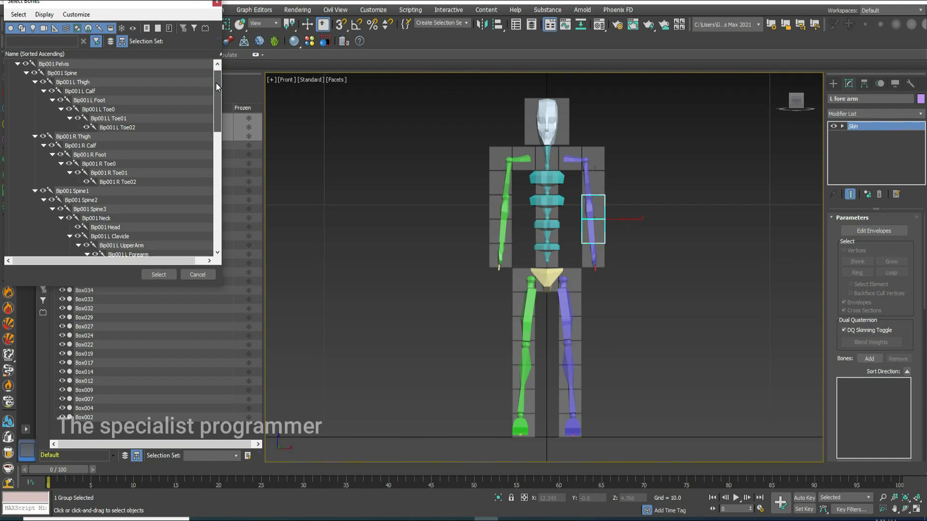
left_click_drag(216, 82, 219, 120)
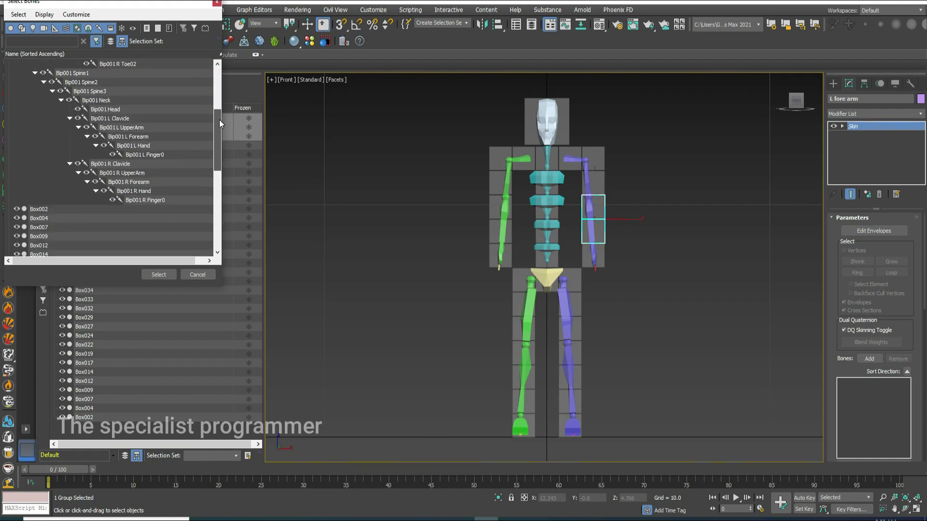
left_click(159, 274)
Step: Group Box034, Box029 and Box024, the three upper boxes of the blue leg, under the name "L thigh"
left_click(570, 280)
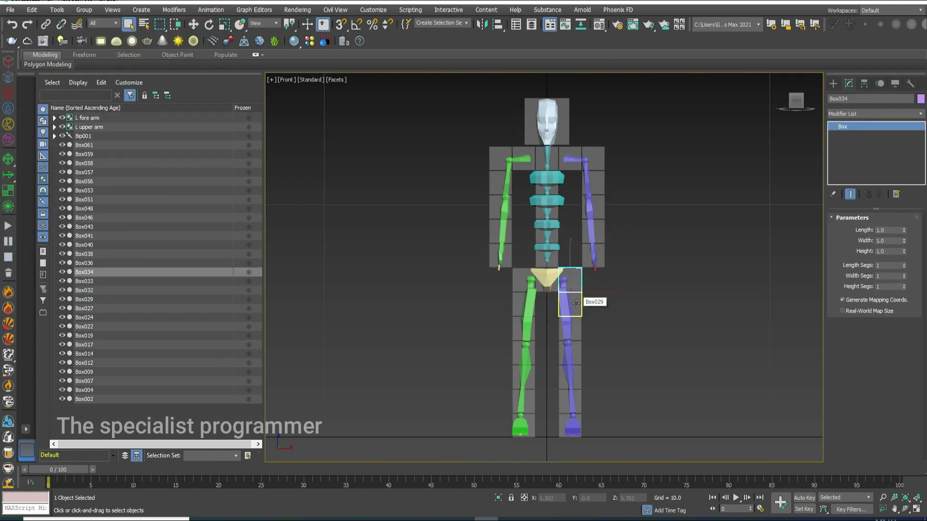
left_click(575, 303, "ctrl")
left_click(575, 330, "ctrl")
left_click(84, 9)
left_click(92, 26)
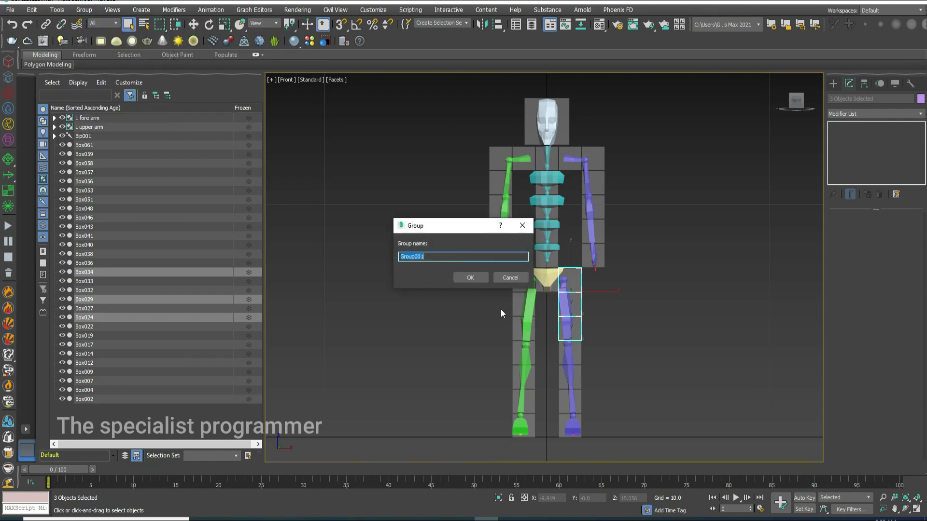
type("L thigh")
left_click(470, 278)
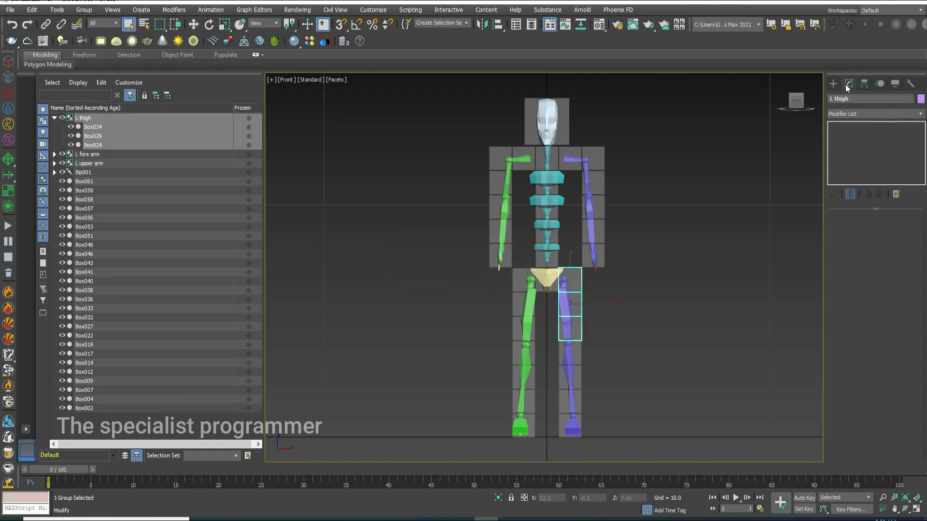
Step: Apply a Skin modifier to the L thigh group
left_click(874, 114)
scroll(869, 314, "down", 5)
left_click(849, 335)
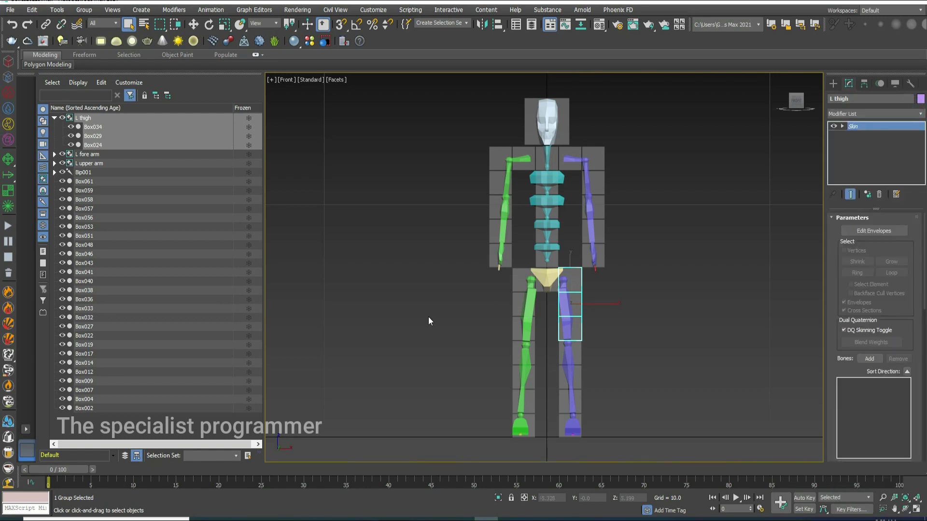
Step: Add Bip001 L Thigh as the bone of the L thigh group's Skin modifier
left_click(869, 359)
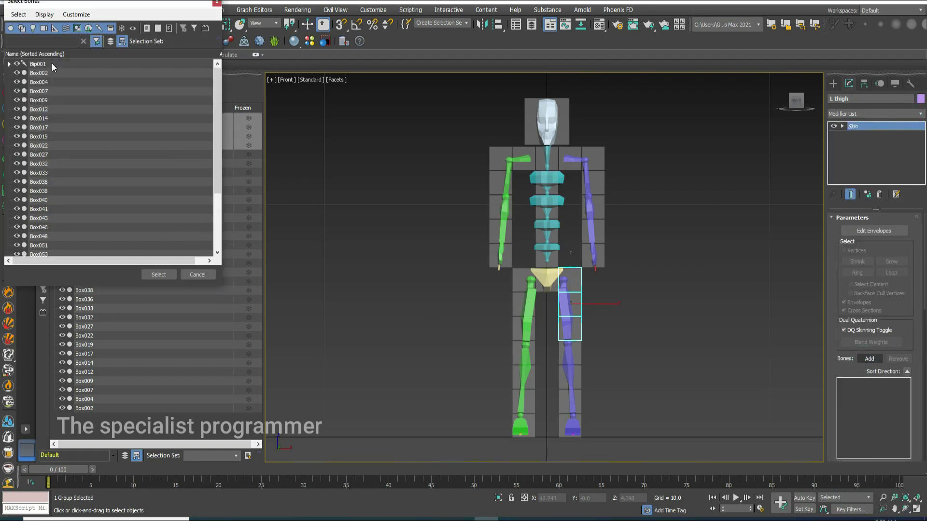
left_click(53, 65)
left_click(45, 15)
left_click(67, 143)
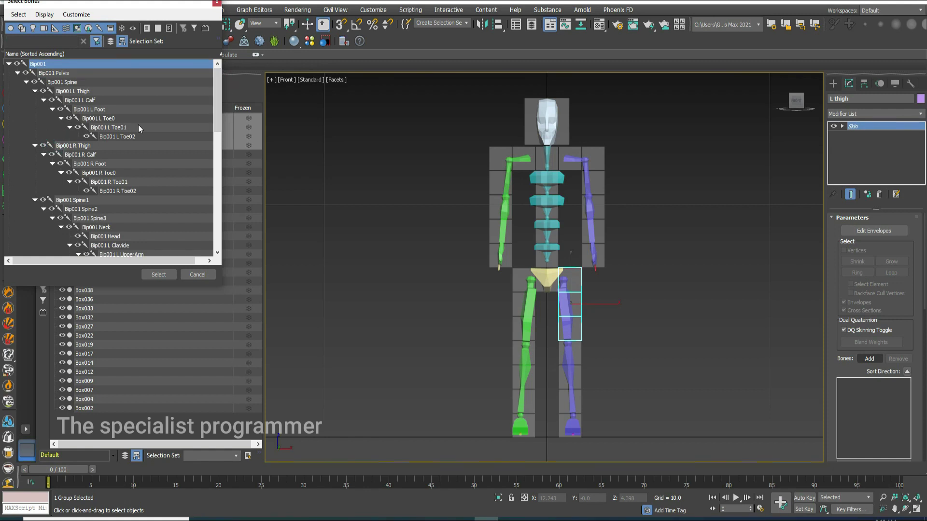
left_click(102, 91)
left_click(151, 275)
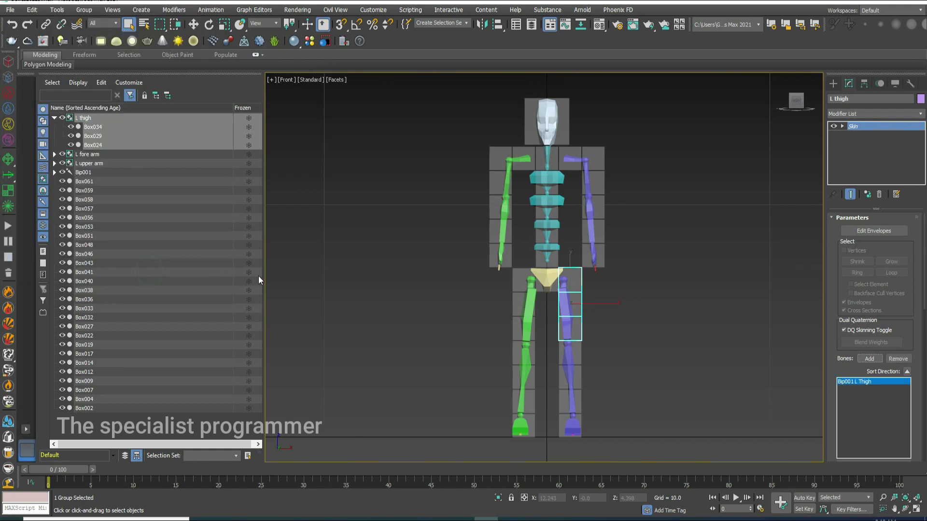
Step: Group Box019, Box014 and Box009, the three boxes above the blue leg's foot box, under the name "L calf"
left_click(833, 83)
left_click(572, 381)
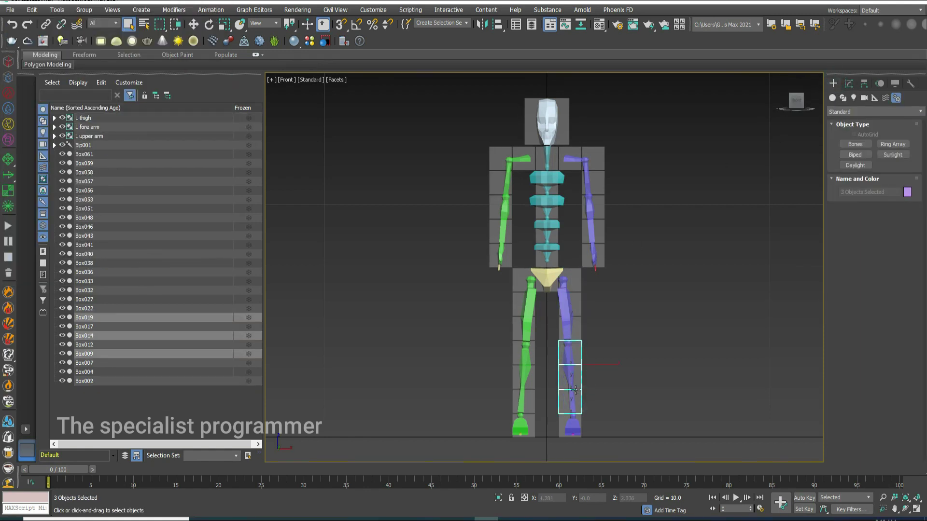
left_click(84, 10)
left_click(92, 20)
type("L calf")
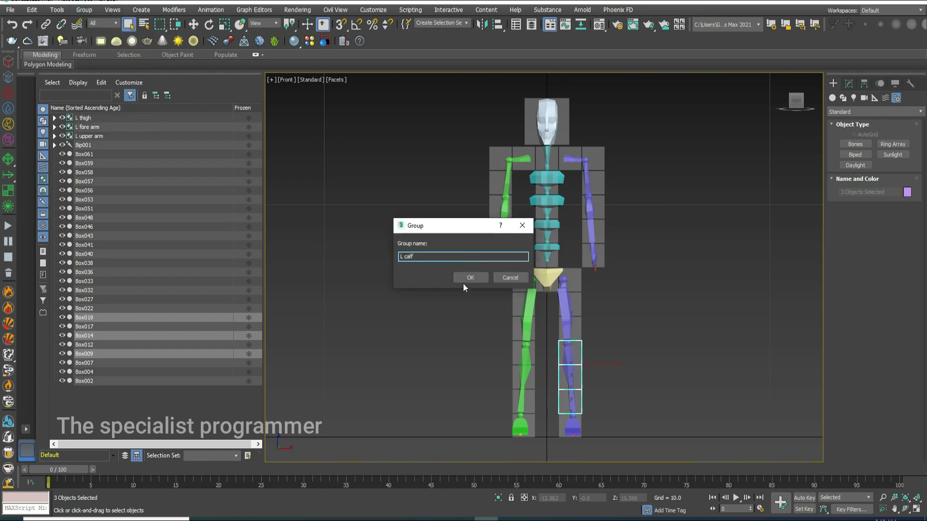
left_click(463, 280)
Step: Apply a Skin modifier to the L calf group
left_click(849, 83)
left_click(873, 113)
key("s")
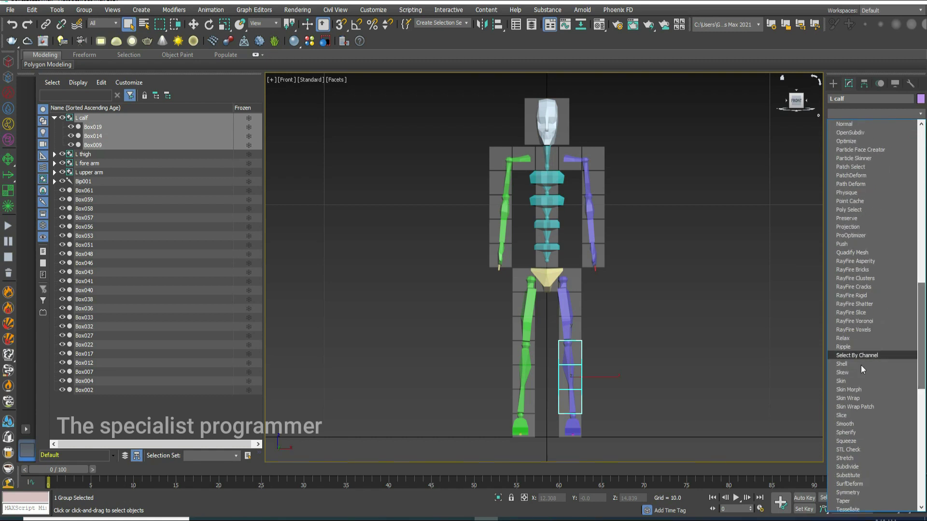
left_click(851, 381)
Step: Add Bip001 L Calf as the bone of the L calf group's Skin modifier
left_click(869, 359)
left_click(50, 65)
left_click(44, 14)
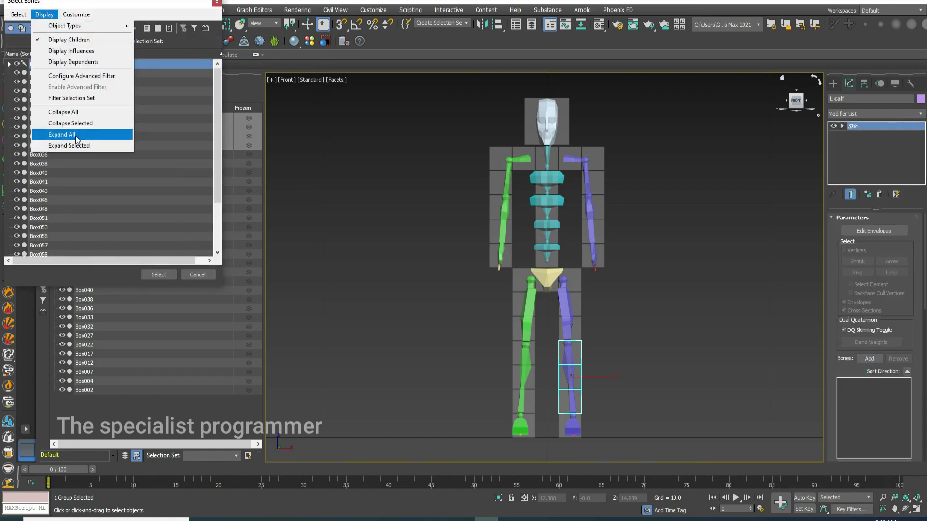
left_click(74, 135)
scroll(217, 87, "down", 1)
left_click(80, 91)
left_click(158, 274)
Step: Group Box056 and Box051, the two upper boxes of the green arm, under the name "R upper arm"
left_click(491, 162)
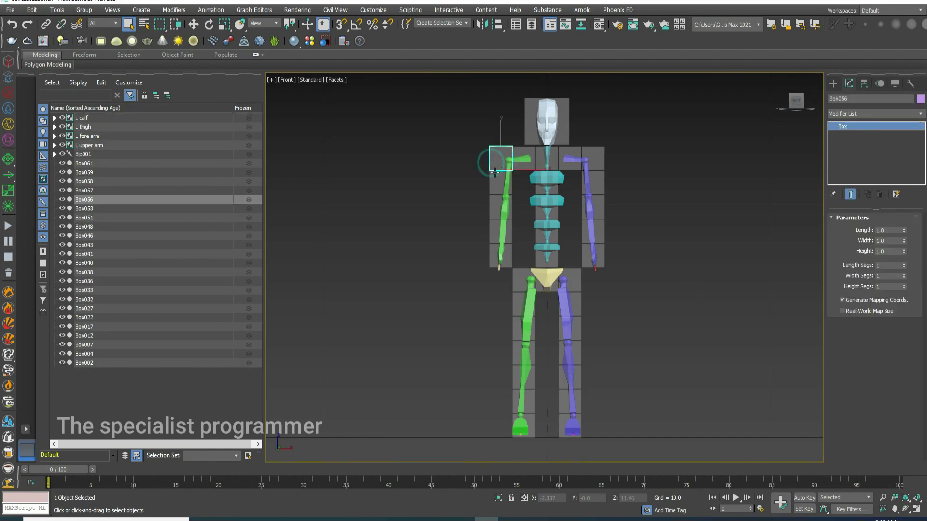
left_click(495, 178, "ctrl")
left_click(84, 10)
left_click(87, 19)
type("R upper arm")
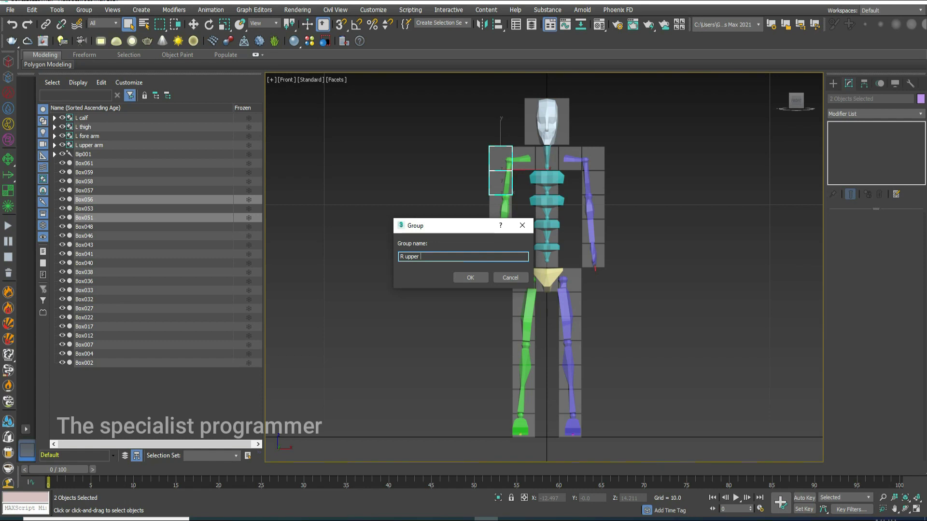
left_click(467, 277)
Step: Apply a Skin modifier to the R upper arm group
left_click(894, 114)
scroll(864, 386, "down", 10)
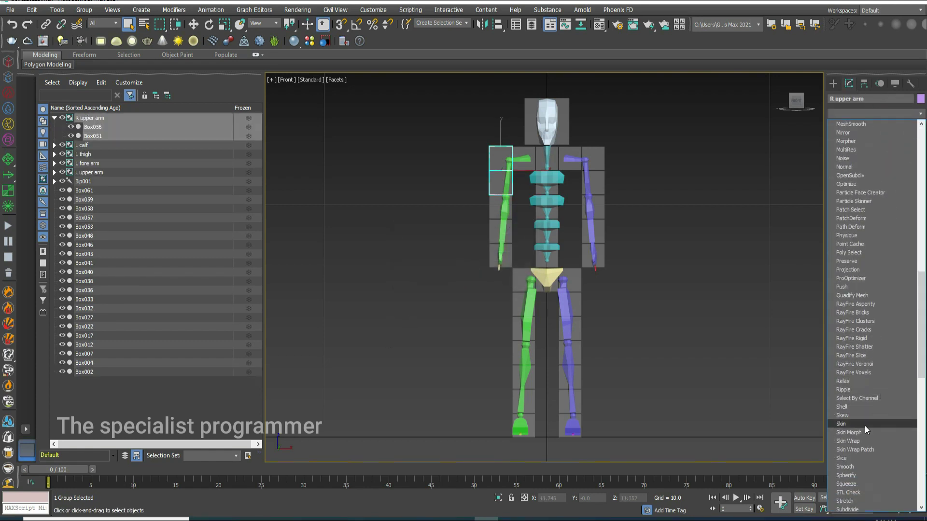
left_click(859, 423)
Step: Add Bip001 R UpperArm as the bone of the R upper arm group's Skin modifier
left_click(868, 359)
left_click(44, 15)
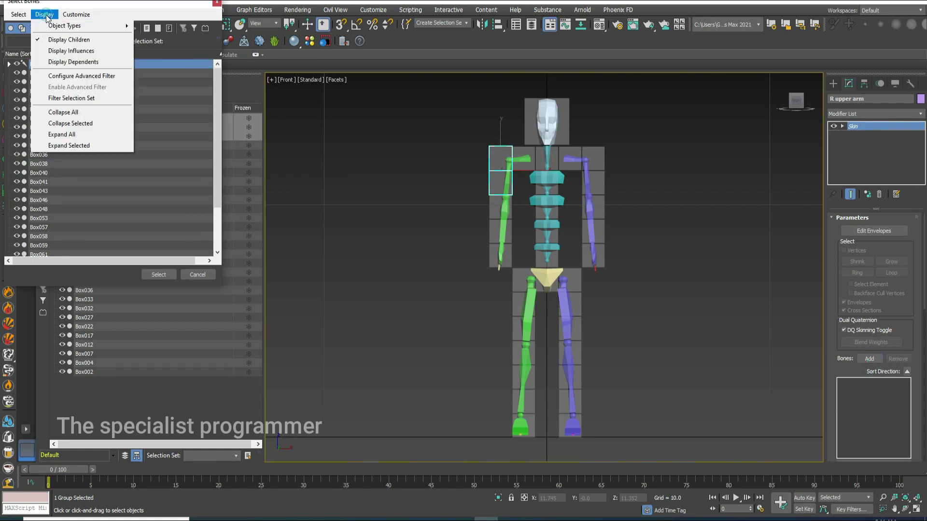
left_click(53, 116)
scroll(216, 93, "down", 1)
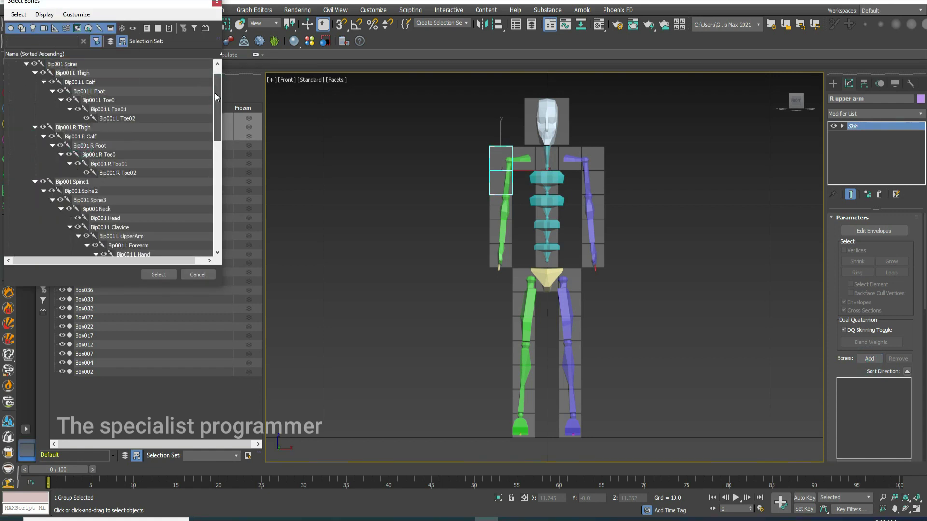
scroll(216, 108, "down", 4)
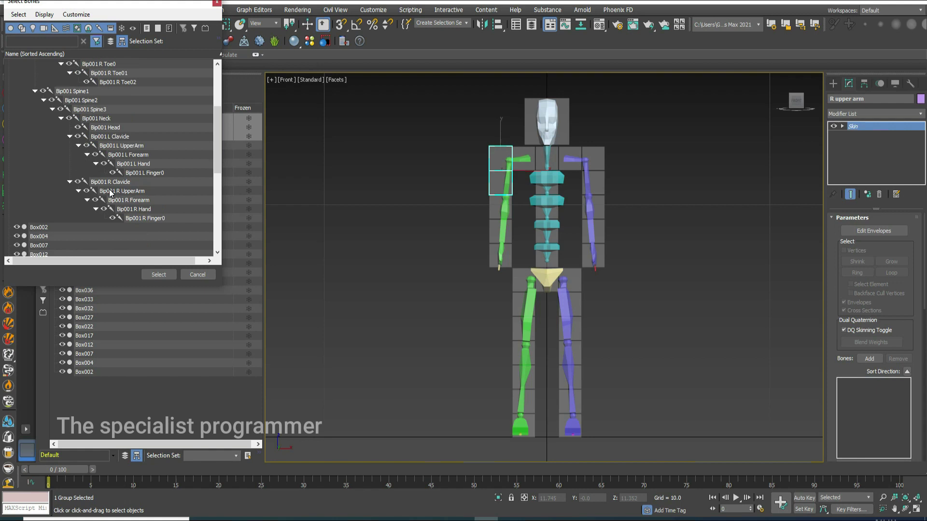
left_click(126, 193)
left_click(158, 274)
Step: Group Box046 and Box041, the two boxes above the green arm's hand box, under the name "R fore arm"
left_click(498, 208)
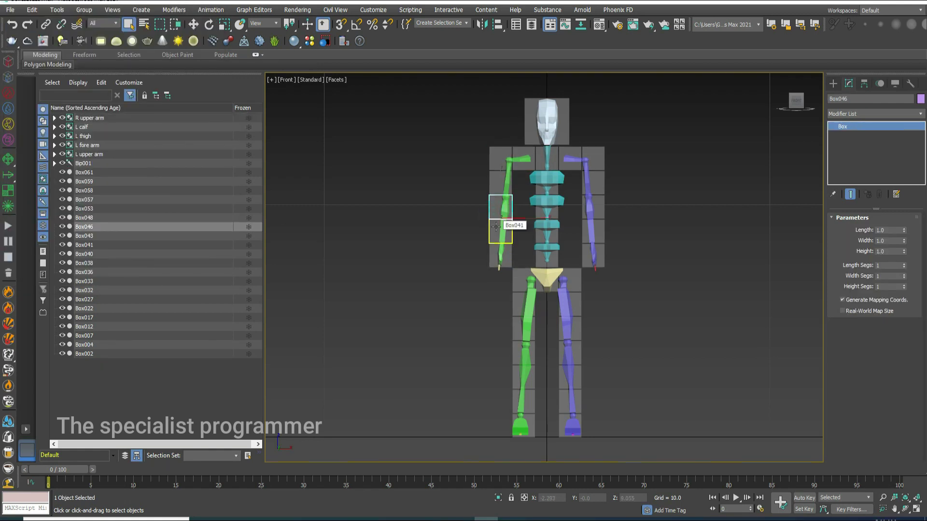
left_click(495, 227, "ctrl")
left_click(84, 9)
left_click(90, 20)
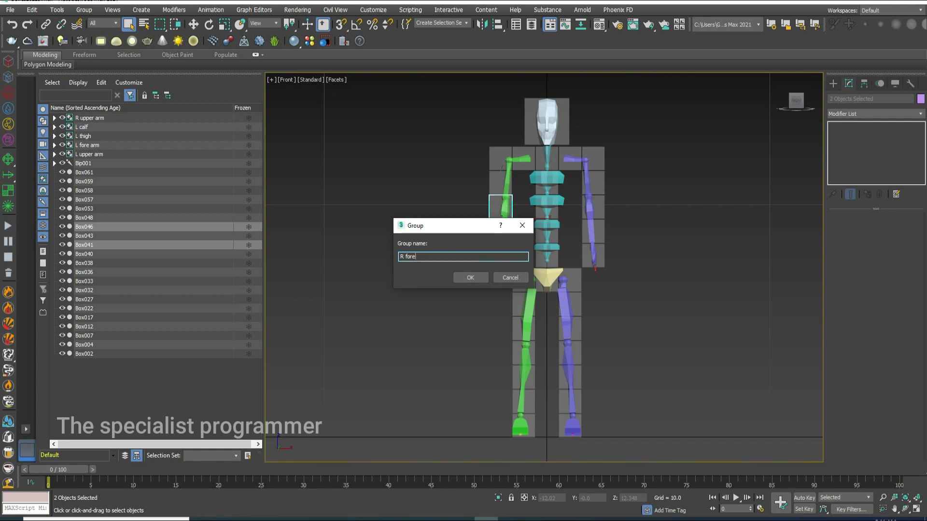
left_click(471, 273)
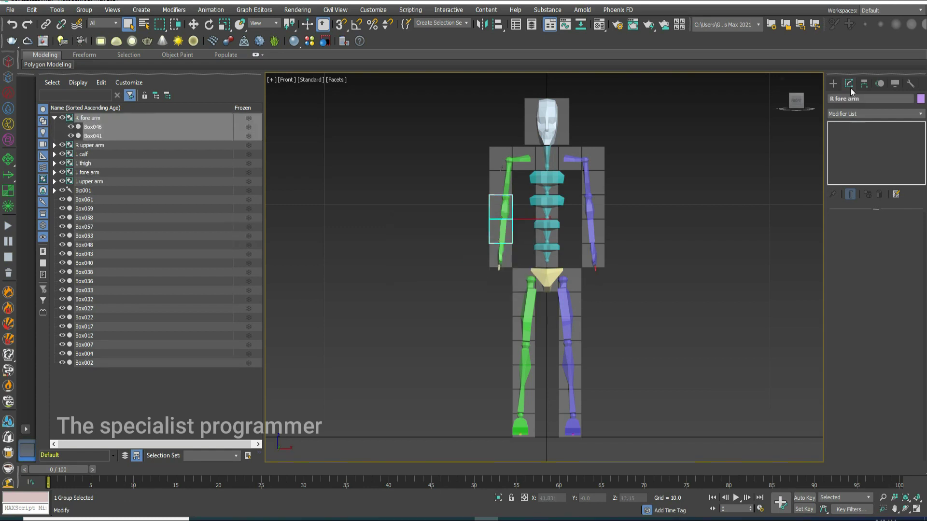
Step: Apply a Skin modifier to the R fore arm group
left_click(873, 113)
left_click_drag(921, 133, 924, 307)
left_click(859, 424)
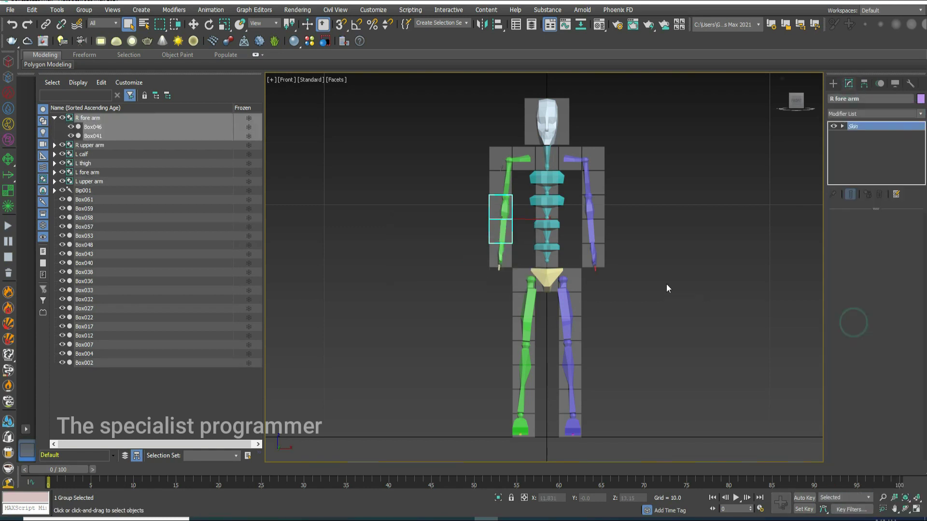
Step: Add Bip001 R Forearm as the bone of the R fore arm group's Skin modifier
left_click(868, 359)
left_click(37, 18)
left_click(59, 123)
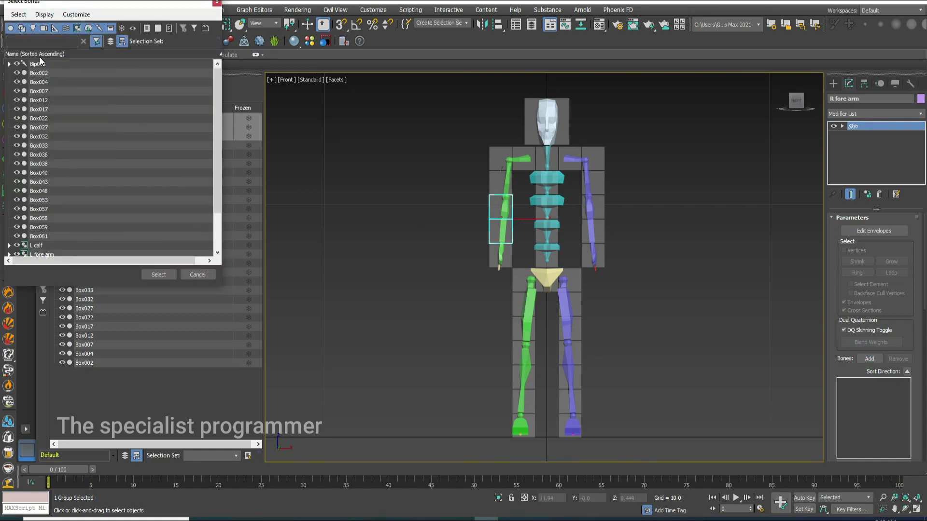
left_click(38, 61)
left_click(42, 14)
left_click(72, 141)
left_click_drag(216, 79, 221, 125)
left_click(149, 272)
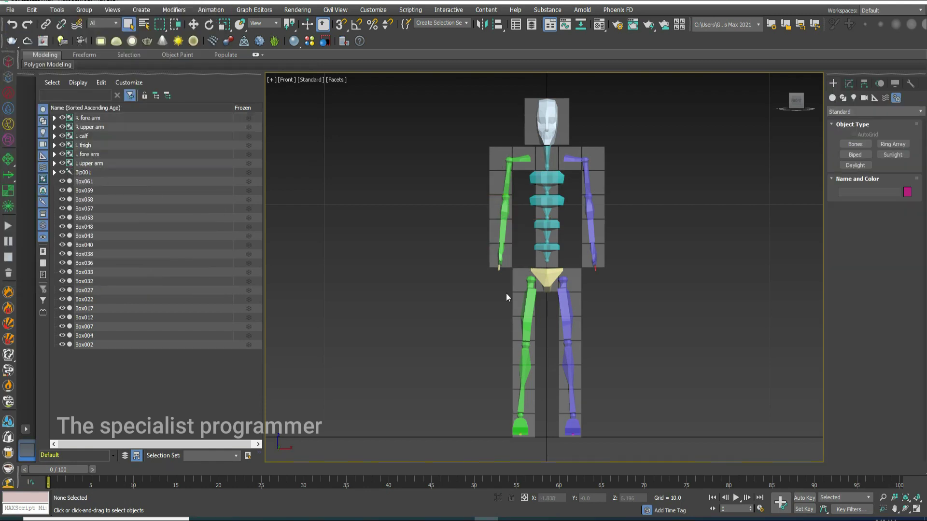
Step: Group Box032, Box027 and Box022, the three upper boxes of the green leg, under the name "R thigh"
left_click(520, 283)
left_click(519, 304, "ctrl")
left_click(519, 323, "ctrl")
left_click(84, 9)
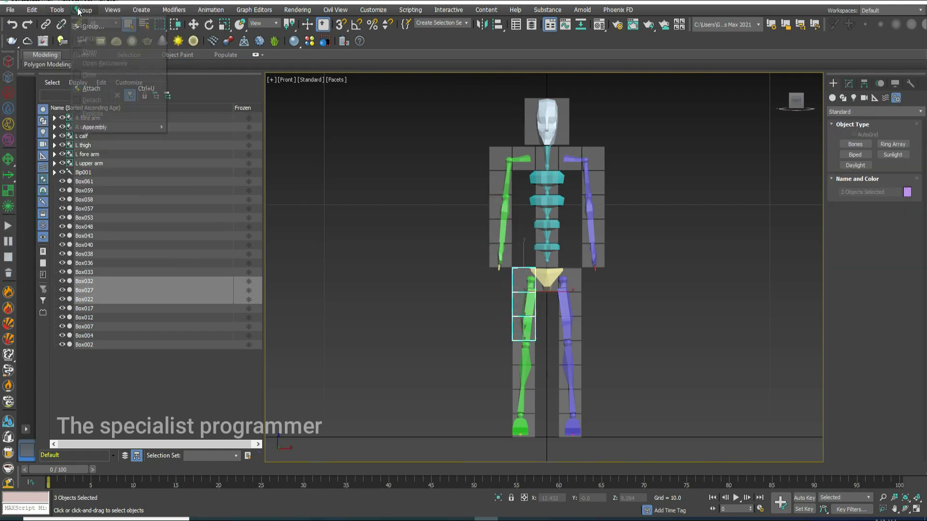
left_click(92, 20)
type("R thigh")
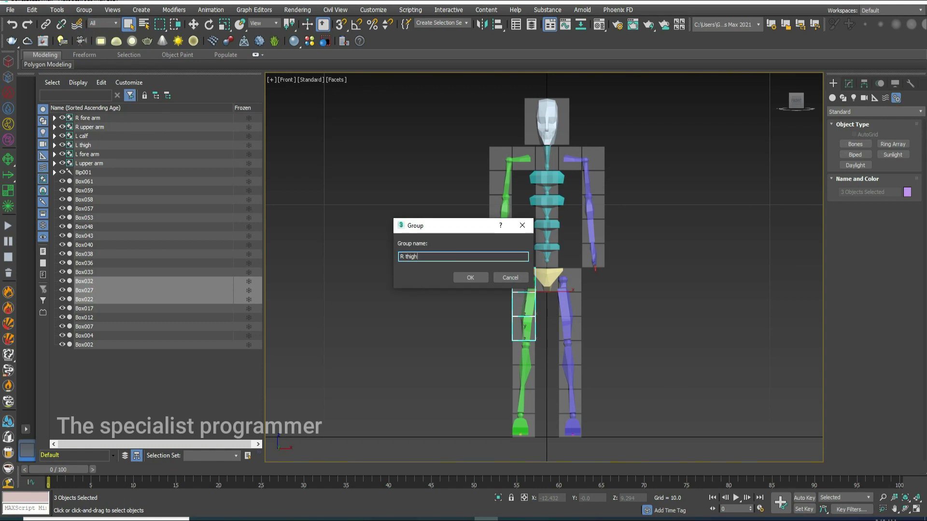
left_click(470, 278)
Step: Apply a Skin modifier to the R thigh group
left_click(849, 83)
left_click(910, 114)
scroll(849, 338, "down", 15)
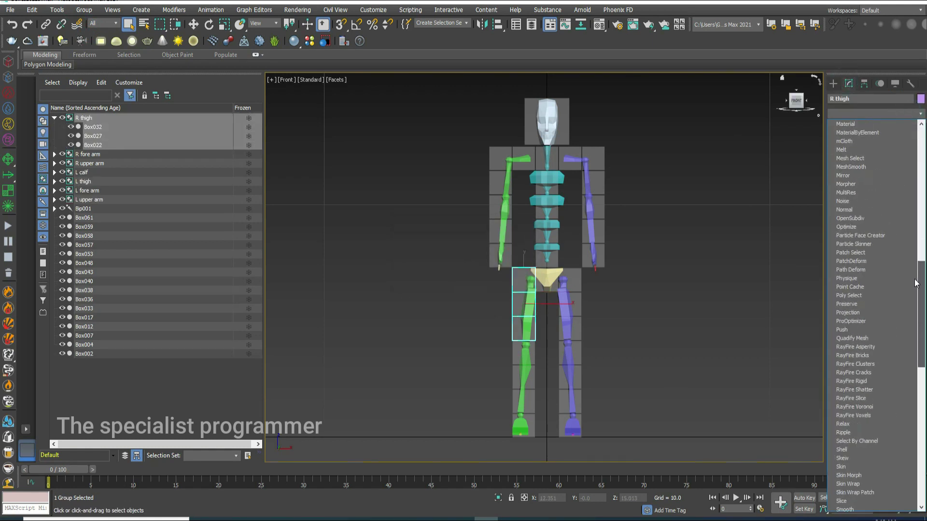
left_click(841, 467)
Step: Add Bip001 R Thigh as the bone of the R thigh group's Skin modifier
left_click(868, 359)
left_click(73, 63)
left_click(45, 14)
left_click(55, 124)
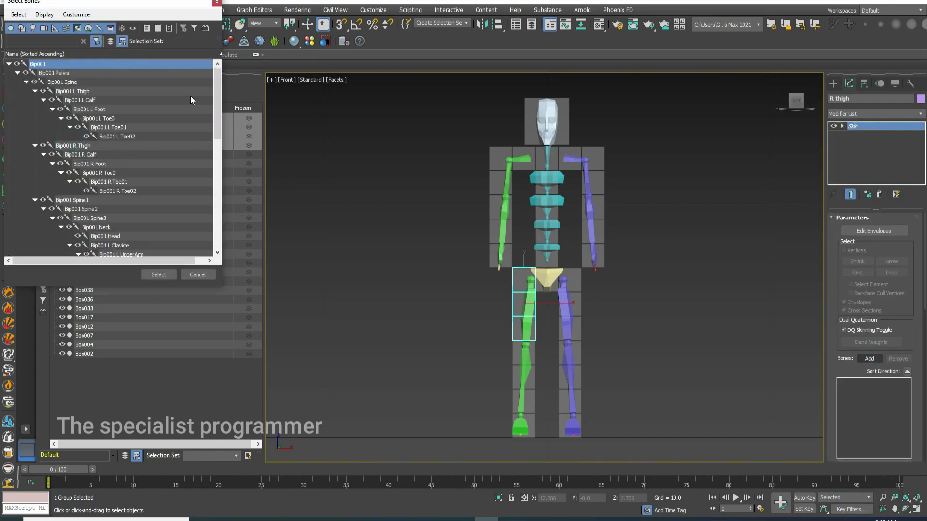
left_click_drag(217, 78, 226, 102)
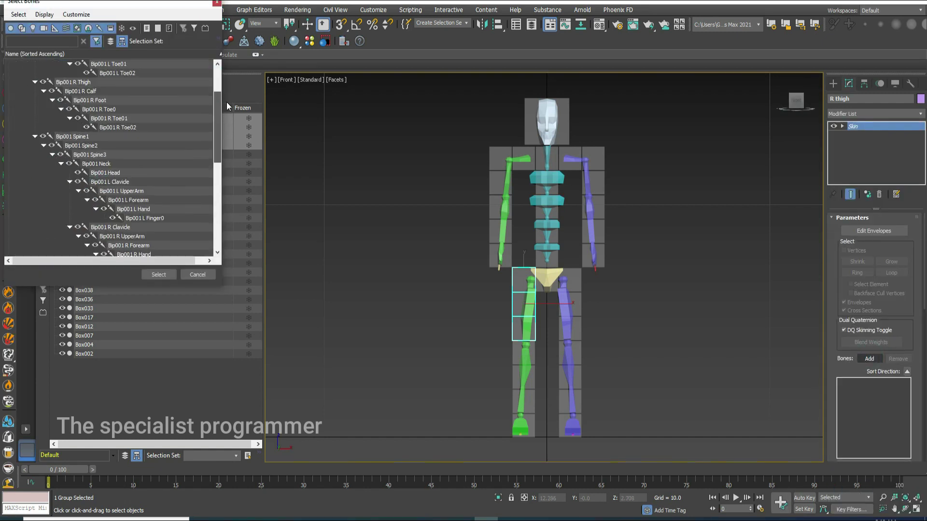
left_click(89, 83)
left_click(159, 274)
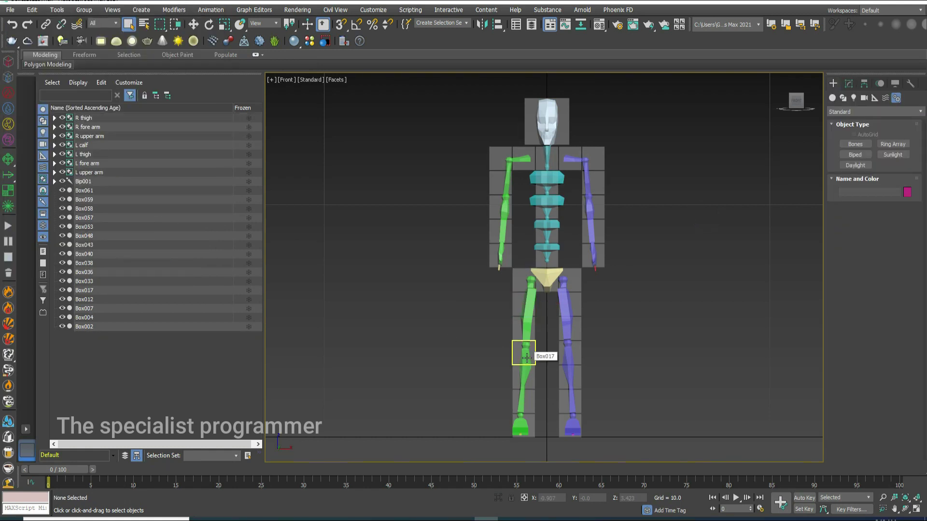
Step: Group Box017, Box012 and Box007, the three boxes above the green leg's foot box, under the name "R calf"
left_click(525, 352)
left_click(522, 377, "ctrl")
left_click(519, 400, "ctrl")
left_click(84, 9)
left_click(91, 20)
type("R calf")
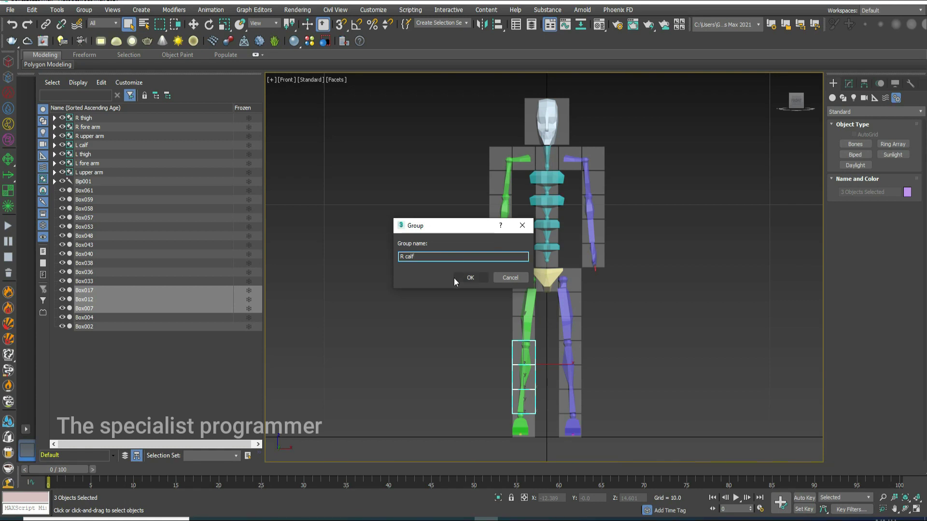
left_click(469, 278)
Step: Apply a Skin modifier to the R calf group
left_click(849, 83)
left_click(874, 113)
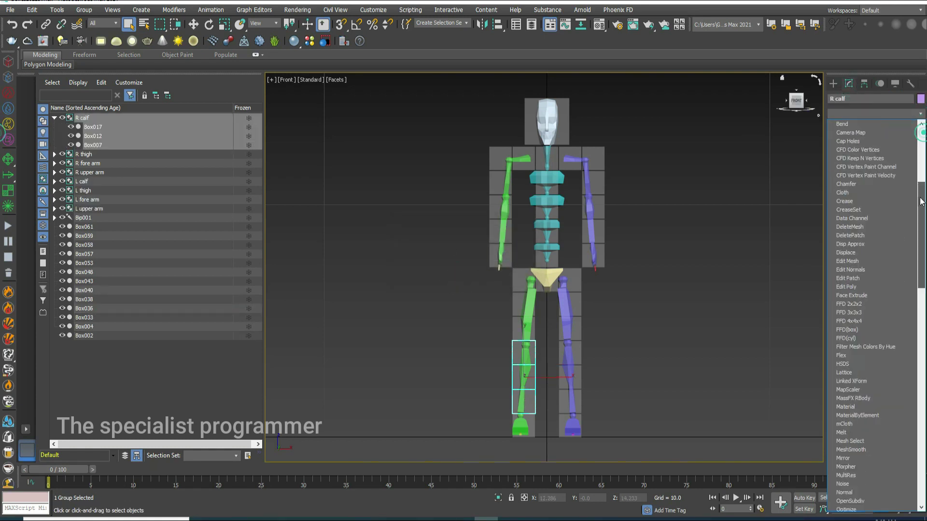
left_click(841, 364)
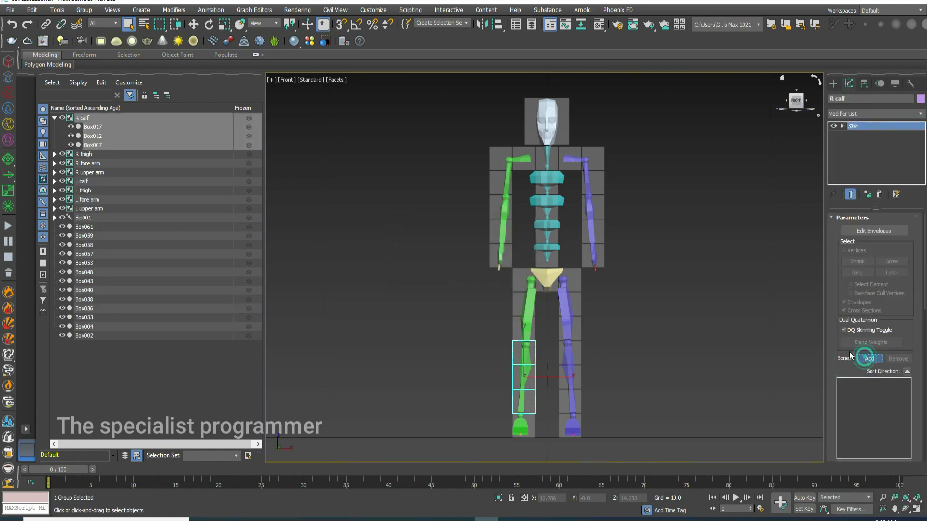
Step: Add Bip001 R Calf as the bone of the R calf group's Skin modifier
left_click(864, 358)
left_click(79, 66)
left_click(44, 14)
left_click(83, 145)
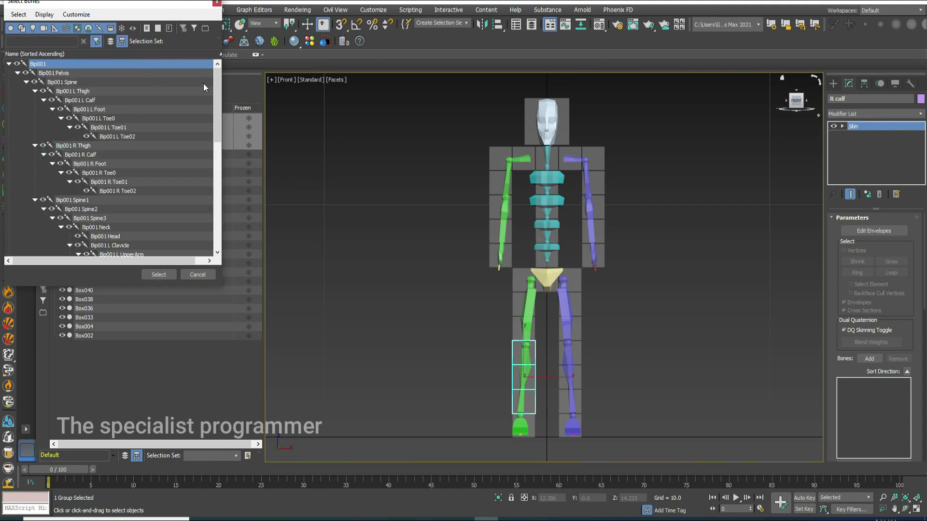
scroll(145, 106, "down", 2)
left_click(118, 119)
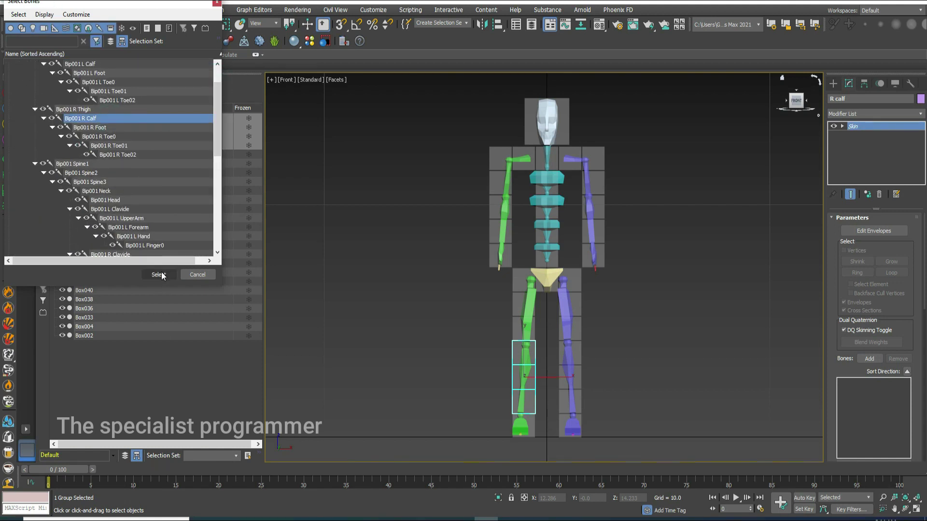
scroll(188, 172, "up", 1)
left_click(164, 277)
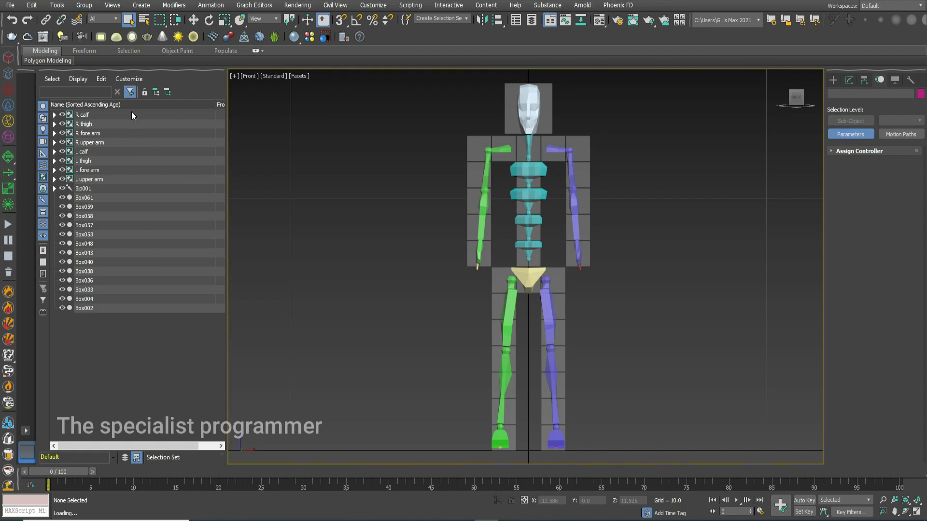
Step: Turn off See-Through in the object properties of all boxes and limb groups, leaving Bip001 out of the selection
left_click_drag(132, 112, 129, 215)
left_click_drag(130, 220, 121, 309, "ctrl")
right_click(472, 146)
left_click(483, 206)
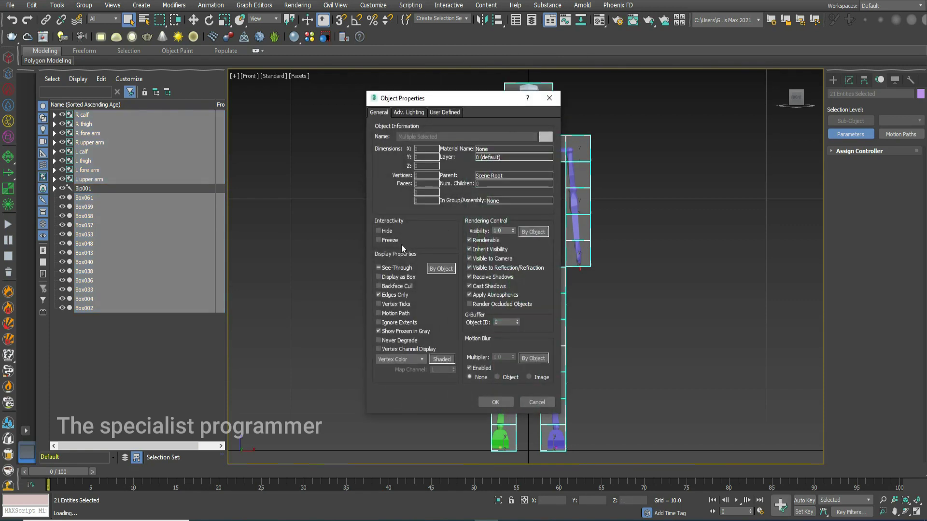
left_click(378, 269)
left_click(495, 402)
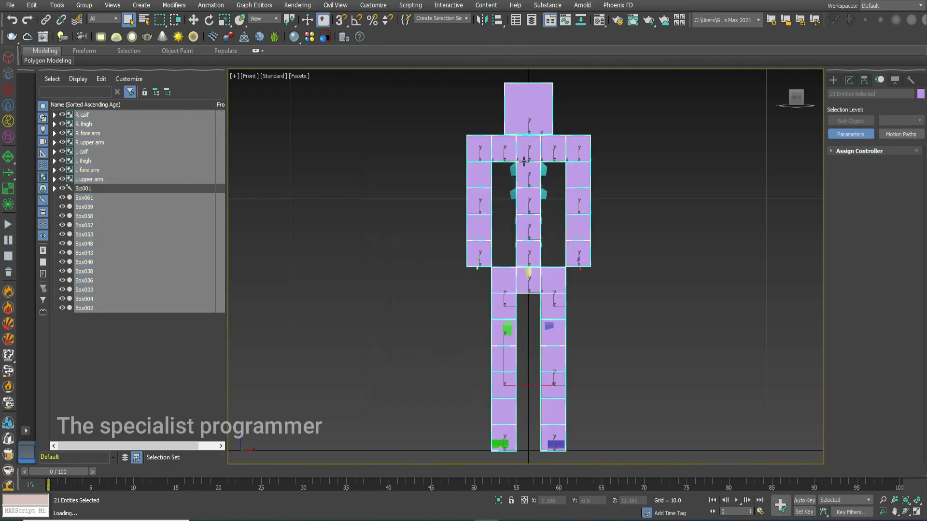
left_click(613, 128)
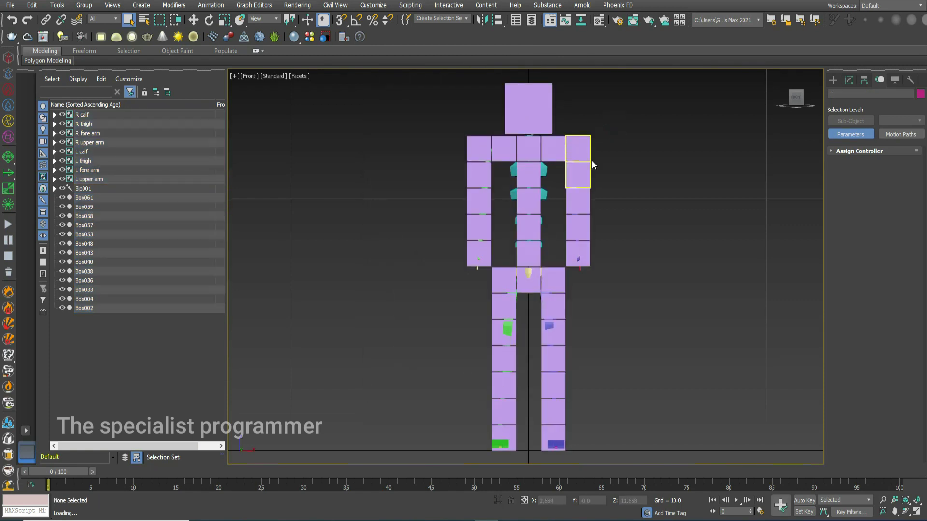
Step: Show all four viewports and switch the Bip001 skeleton from Figure mode to Footstep mode
left_click(916, 510)
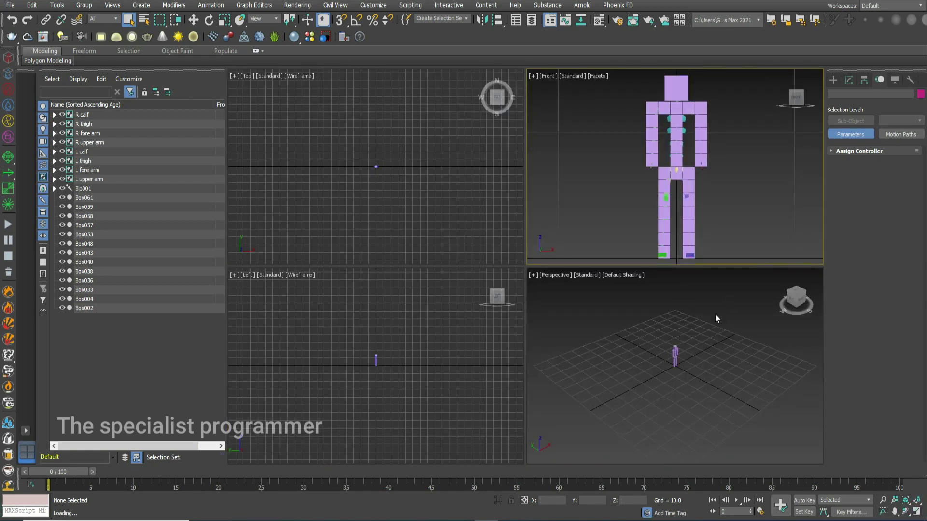
left_click(106, 188)
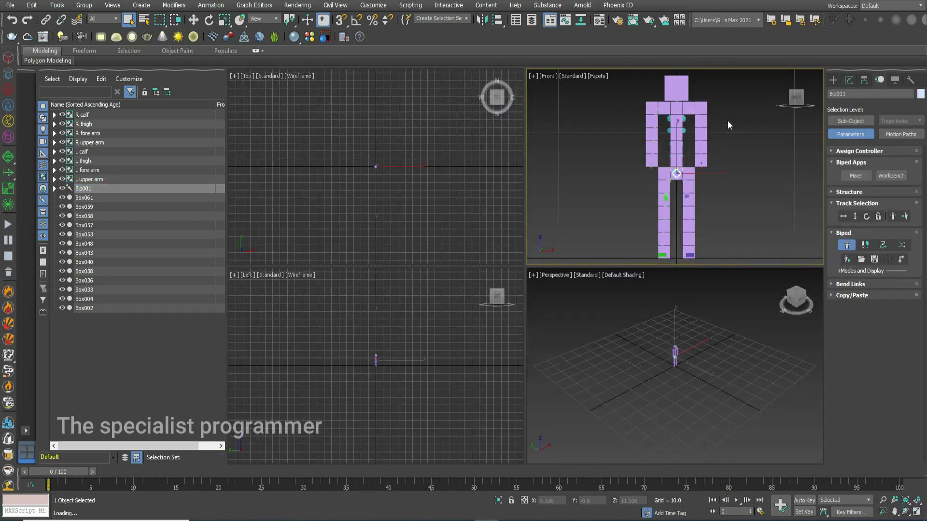
left_click(864, 79)
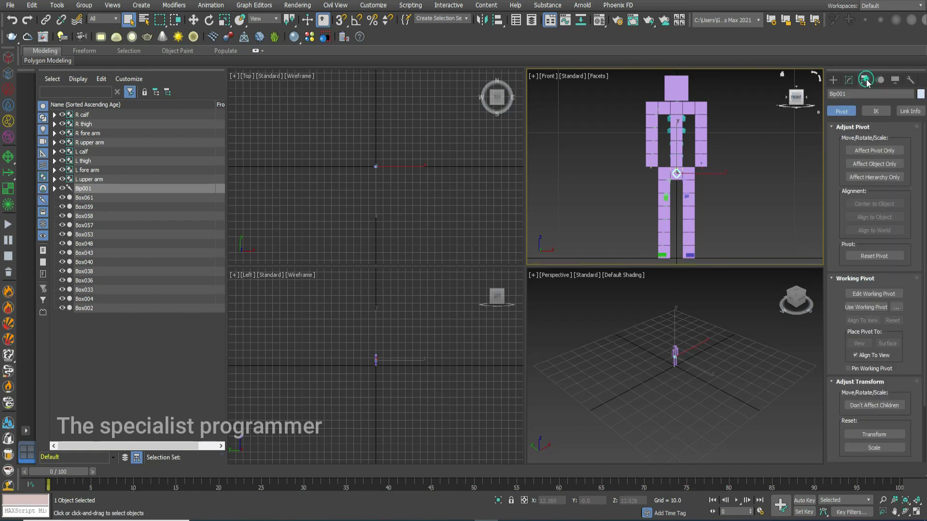
left_click(879, 79)
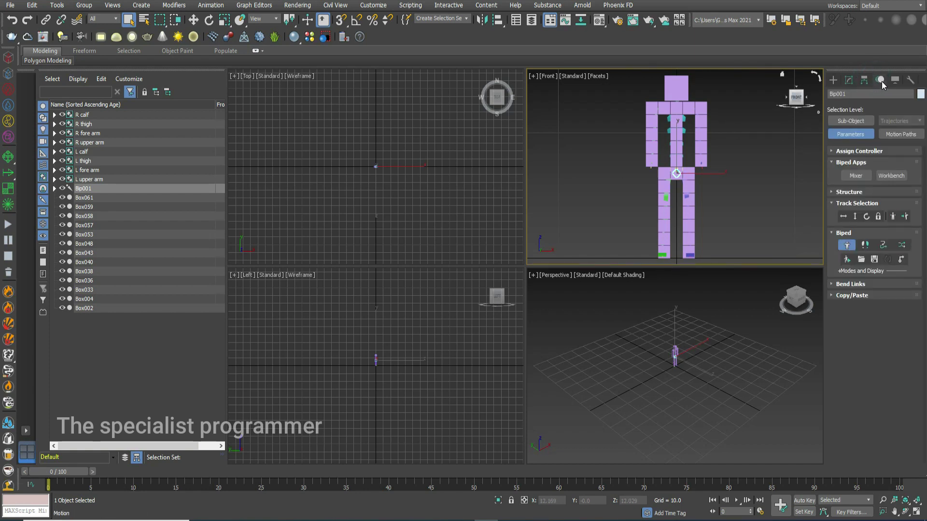
left_click(866, 245)
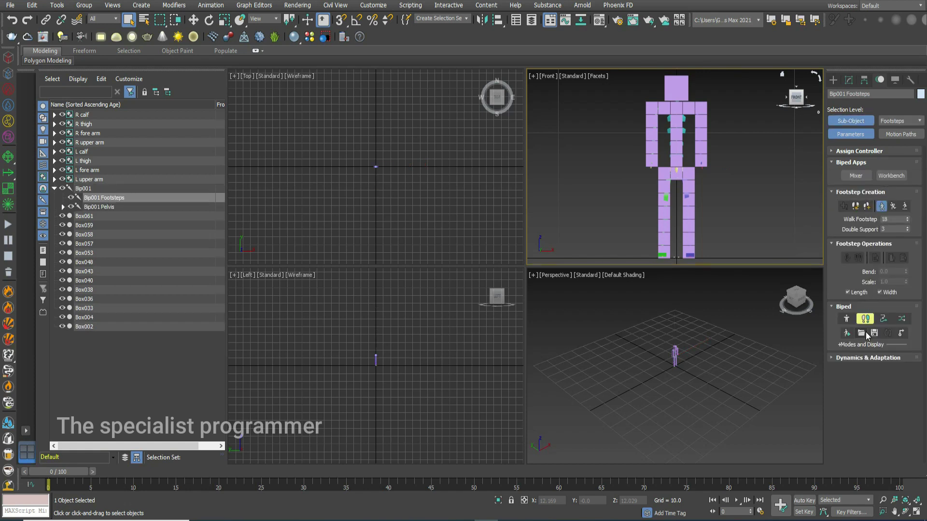
Step: Load the CHACHA.bip motion file from the Dance folder onto the biped
left_click(863, 334)
left_click(213, 123)
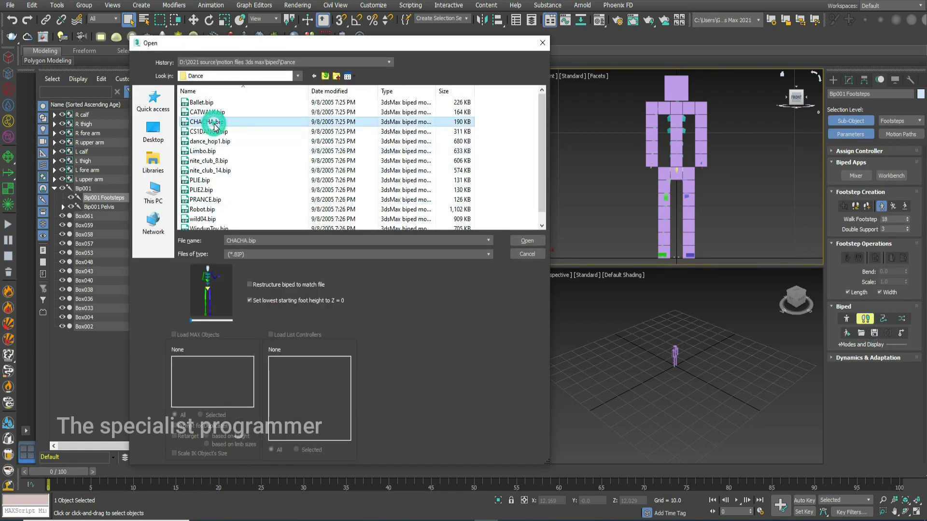
left_click(526, 242)
Step: Maximize the Perspective view and bring the posed box figure into its middle at close range
left_click(564, 288)
scroll(622, 355, "down", 3)
left_click(751, 389)
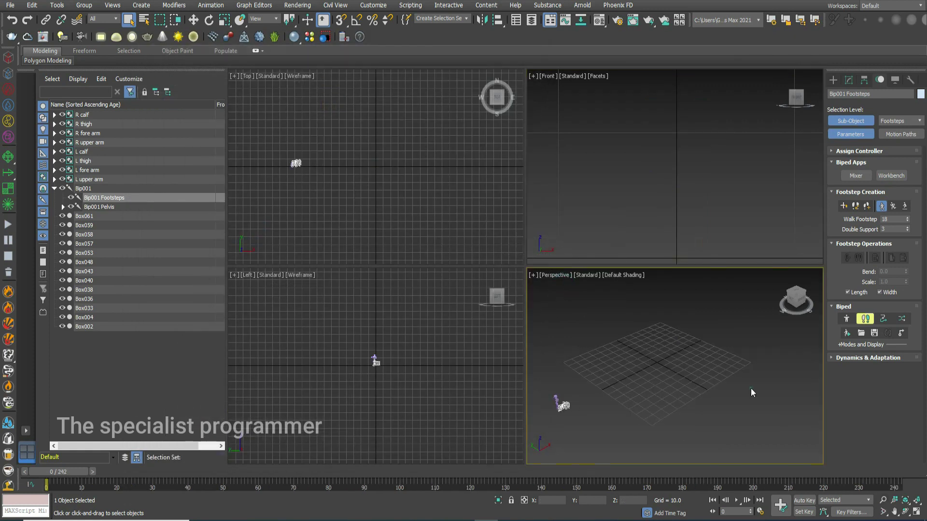
key("alt+w")
left_click(882, 500)
left_click_drag(277, 352, 290, 314)
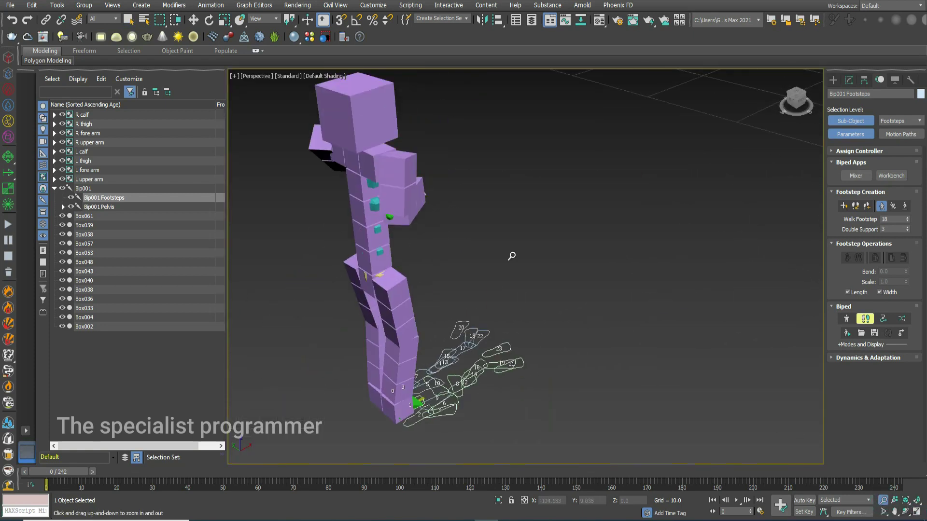
left_click_drag(796, 101, 783, 103)
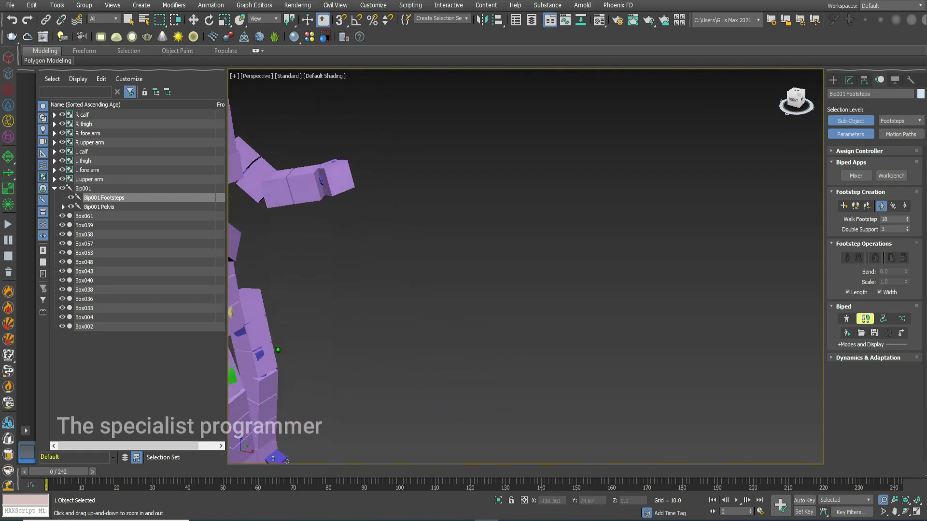
left_click(894, 512)
left_click_drag(470, 242, 677, 208)
right_click(678, 209)
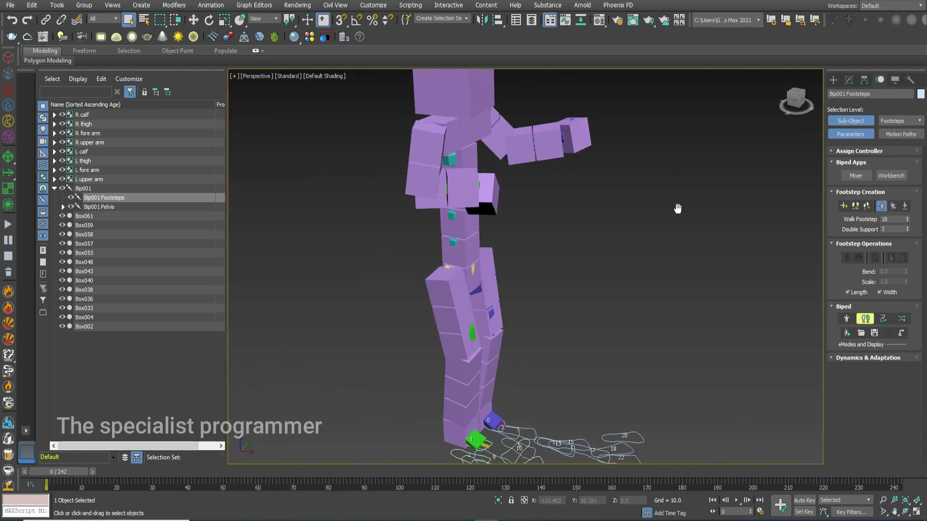
Step: Play the dance animation with the whole figure and its footsteps in frame, and return to the first frame
left_click(883, 500)
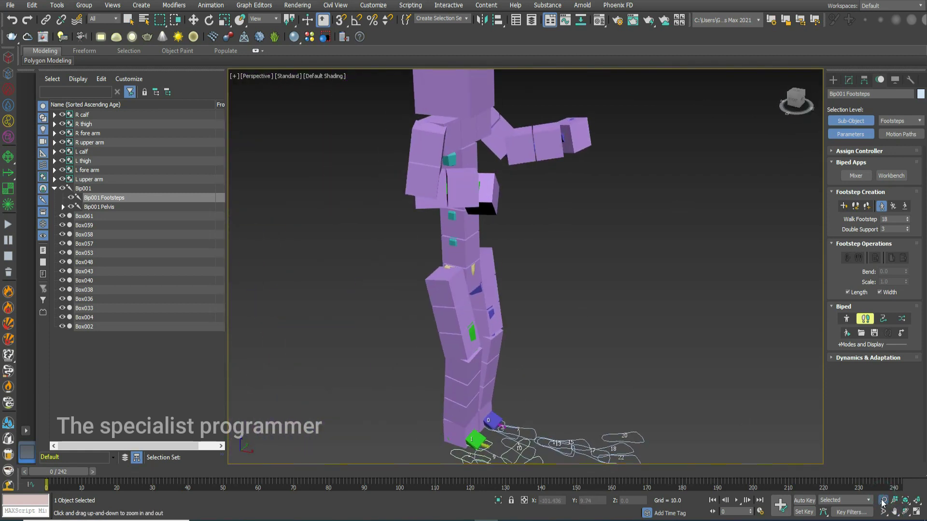
left_click_drag(598, 271, 598, 281)
right_click(600, 281)
mouse_move(792, 109)
left_mouse_down()
mouse_move(785, 130)
mouse_move(787, 104)
left_mouse_up()
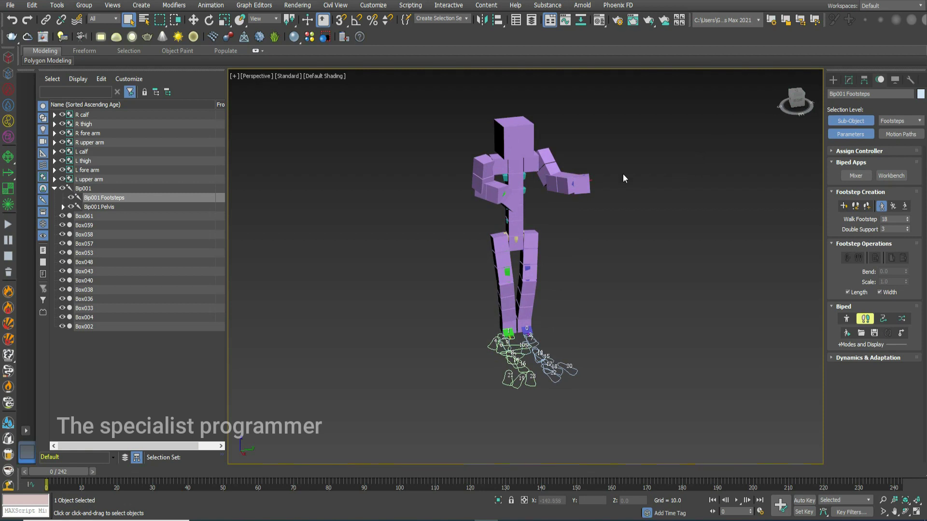
left_click(736, 500)
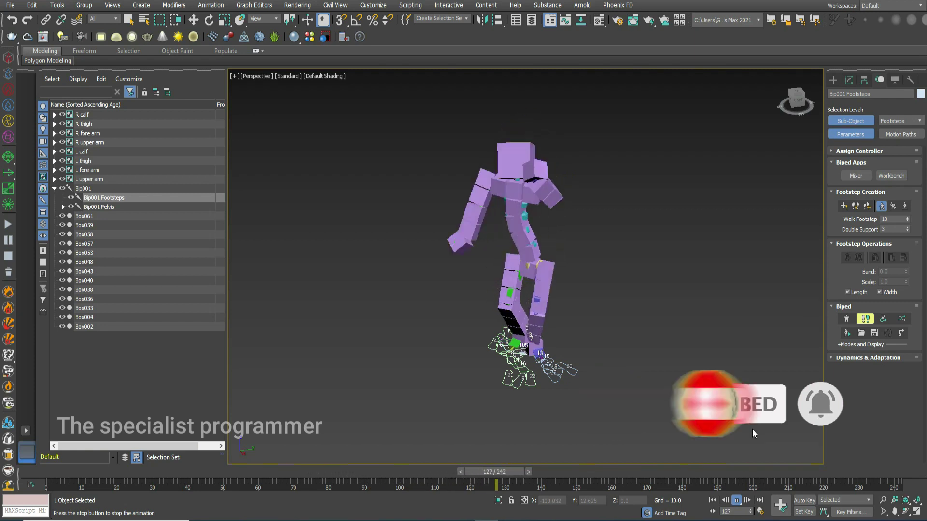
left_click(712, 501)
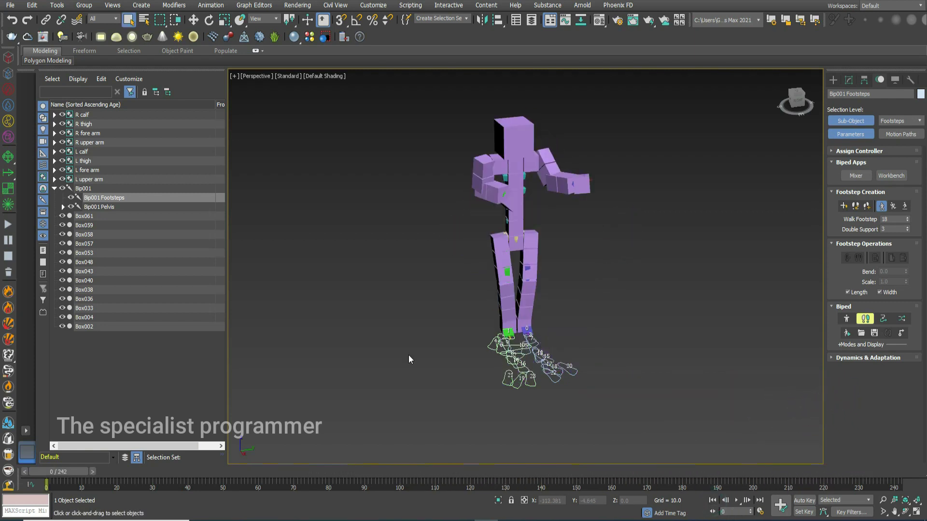
Step: Expand the Bip001 hierarchy, select everything from Bip001 to the last left finger nub, and hide the whole skeleton
left_click(123, 198)
left_click(90, 189)
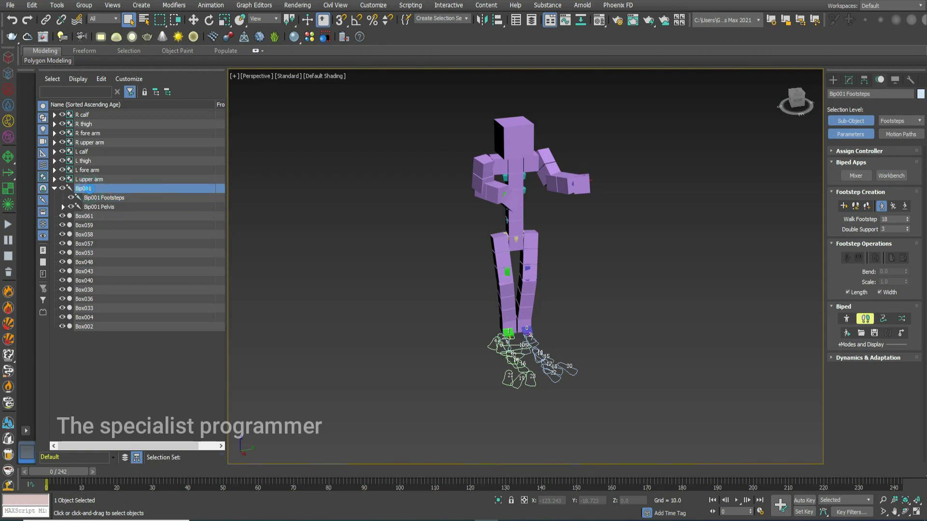
left_click(74, 80)
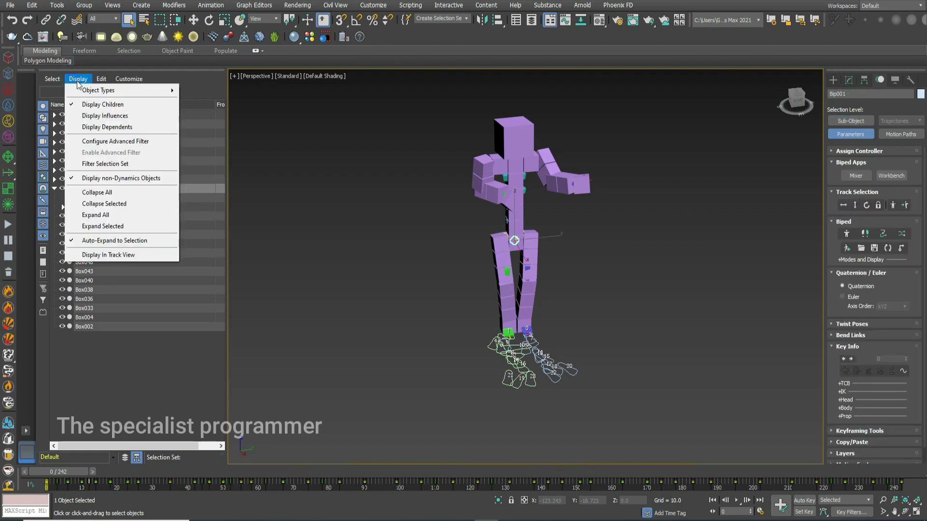
left_click(155, 225)
left_click_drag(216, 187, 216, 273)
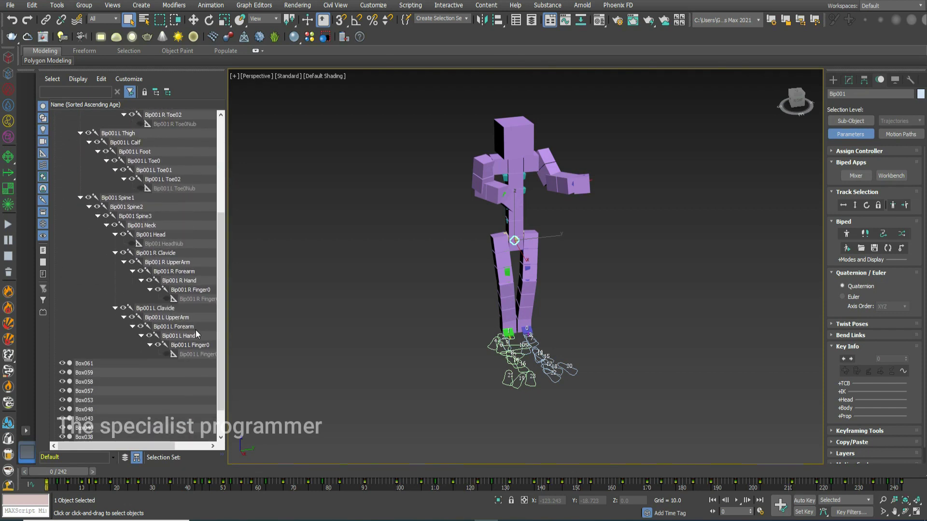
left_click(200, 355, "shift")
left_click(158, 345)
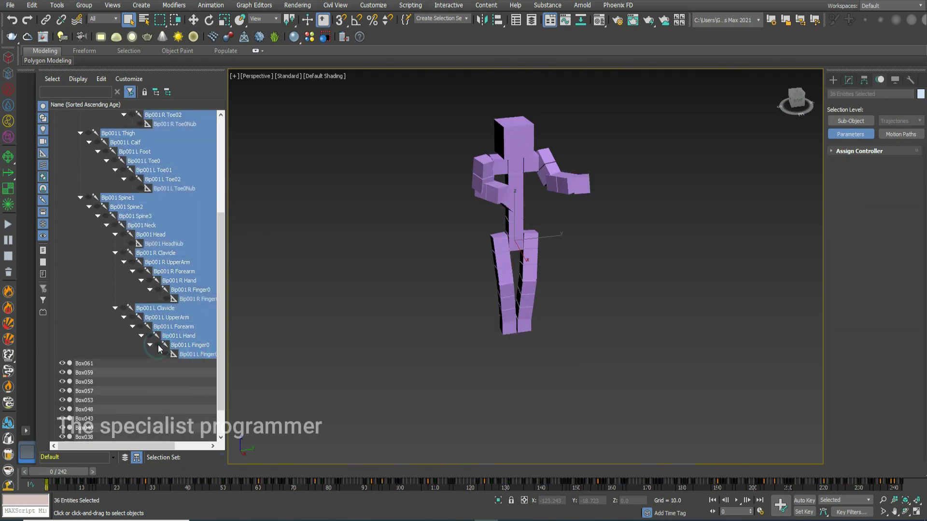
Step: Clear the selection and play the animation with only the box figure displayed
left_click(607, 316)
left_click(738, 501)
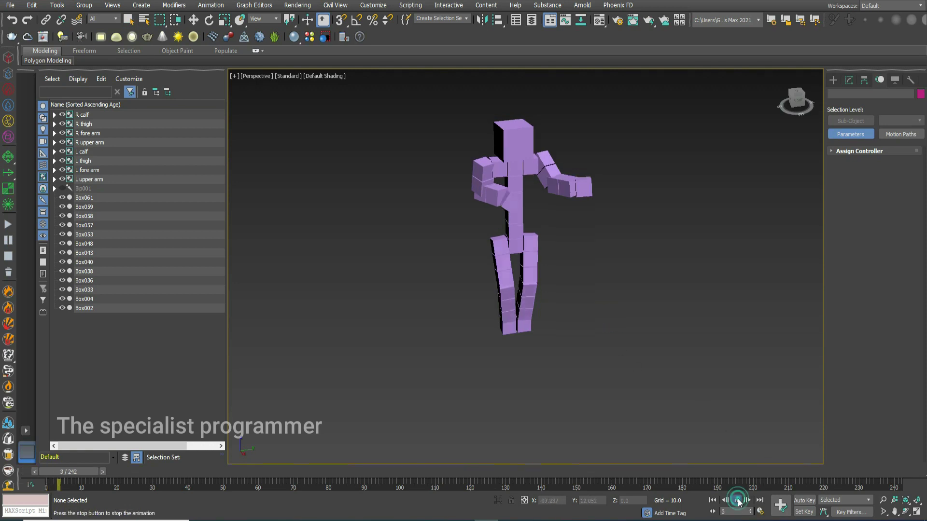